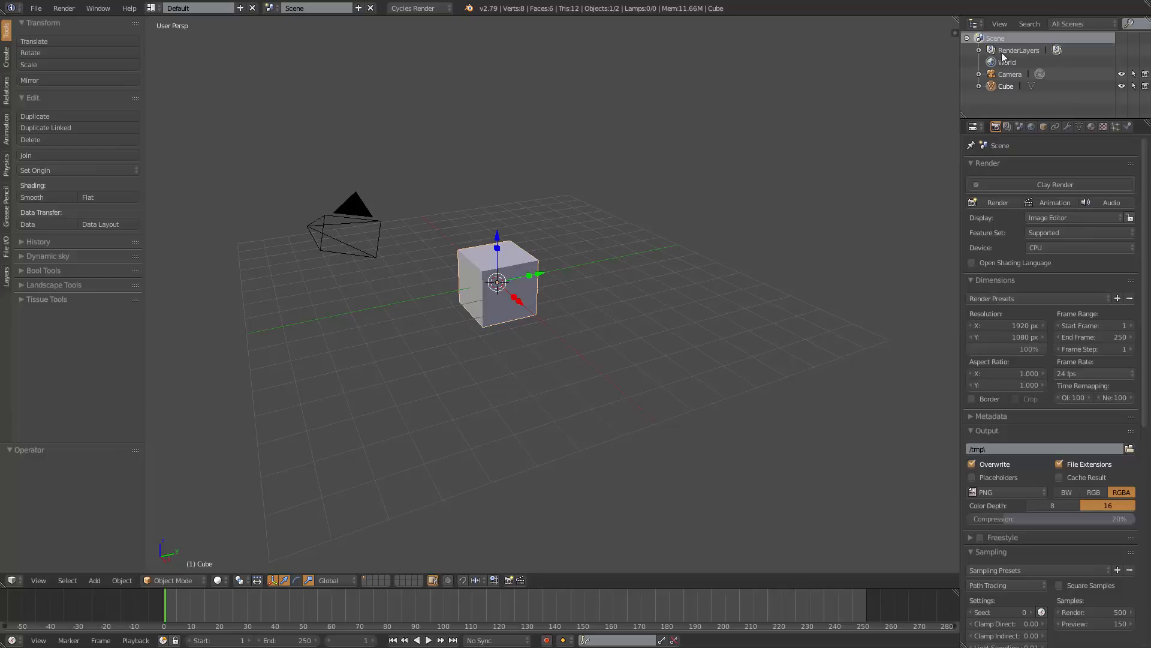
# Enlarge the outliner area so that it shows more rows, leaving the scene name as it is
pyautogui.moveTo(1059, 118); pyautogui.dragTo(1059, 184)
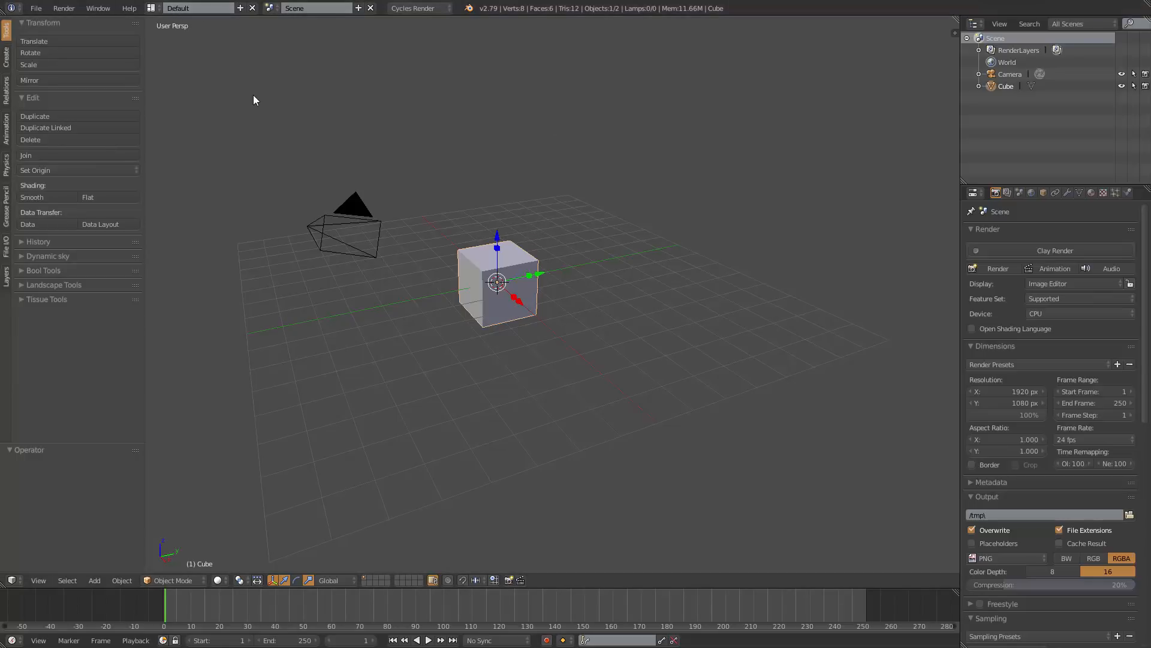
pyautogui.click(312, 7)
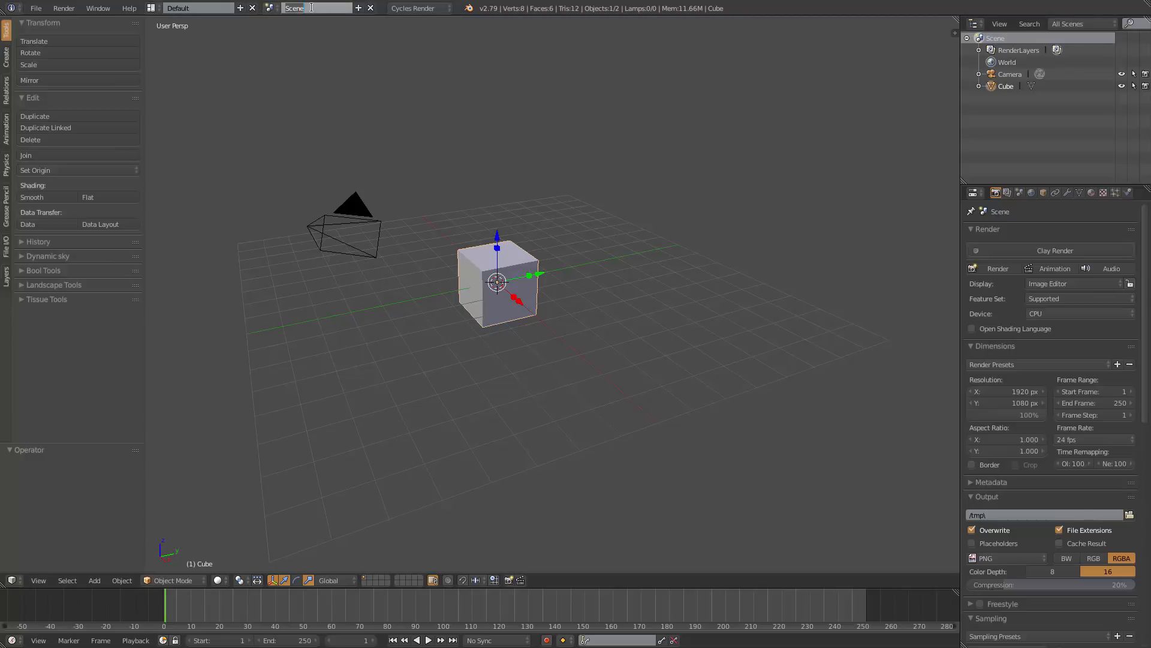
pyautogui.press('Return')
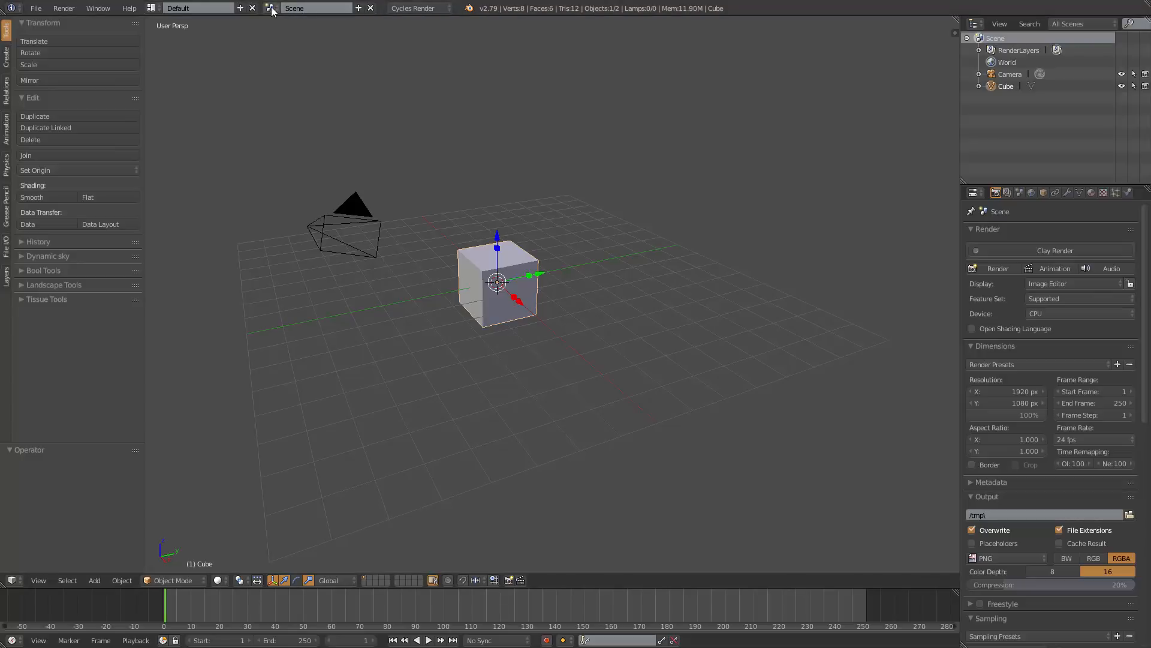
# Create an empty scene with the New option and name it toto
pyautogui.click(358, 9)
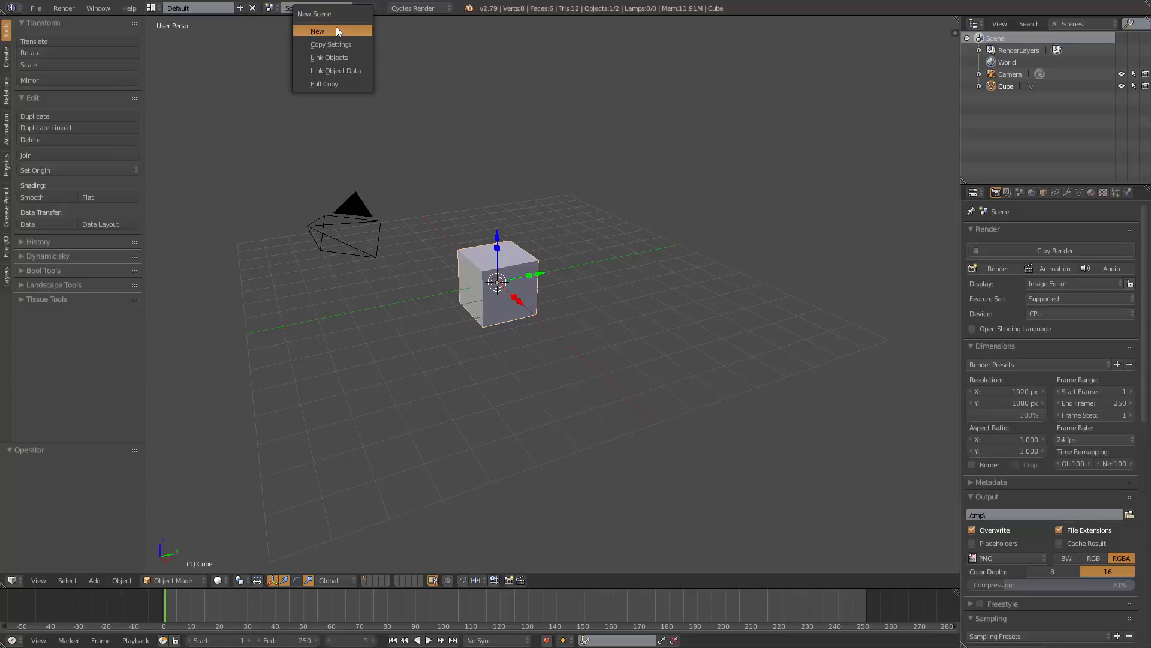
pyautogui.click(317, 33)
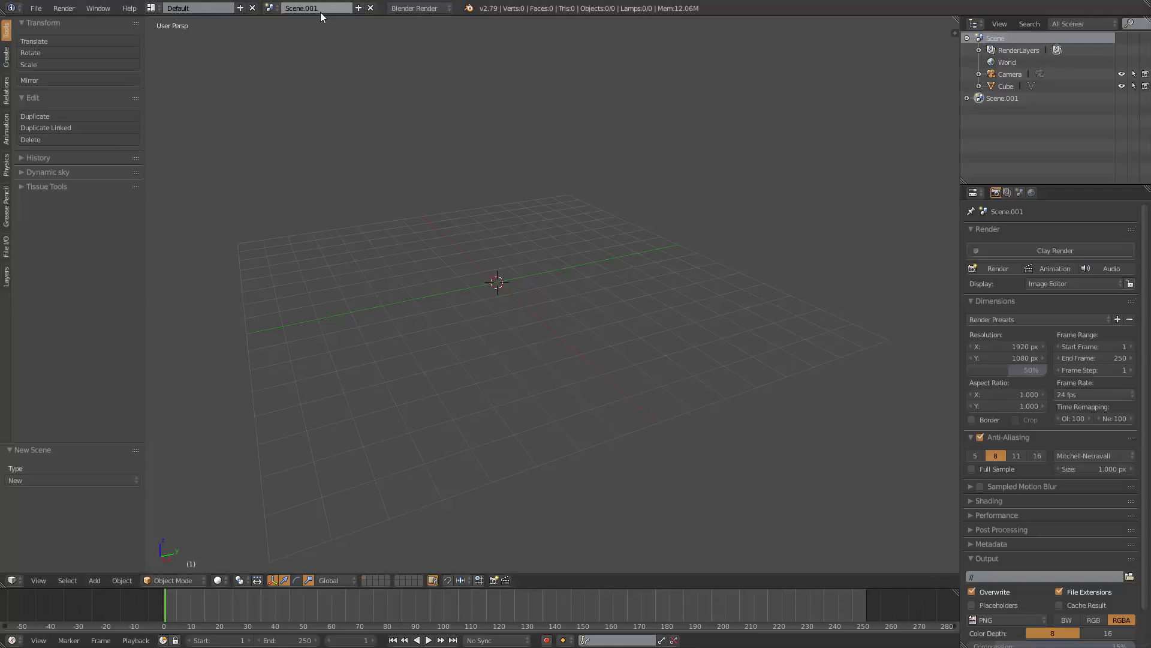
pyautogui.click(318, 9)
pyautogui.hotkey('ctrl', 'a')
pyautogui.write('toto')
pyautogui.press('Return')
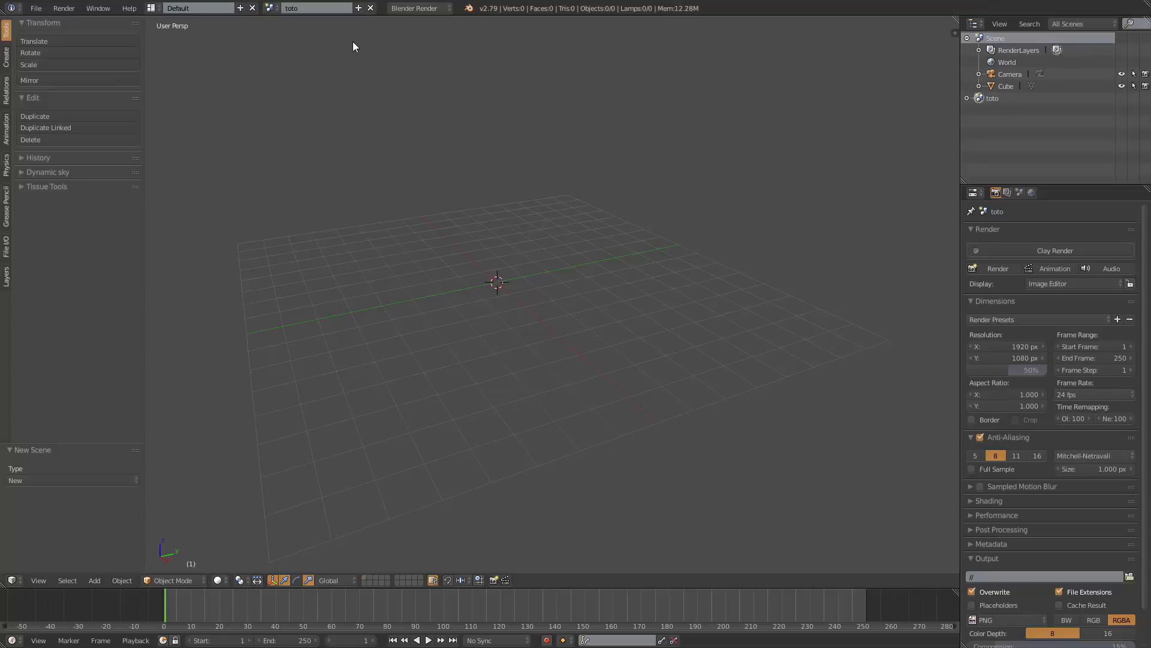
# Switch to the original Scene and back to toto to compare them, and delete the toto scene
pyautogui.click(269, 8)
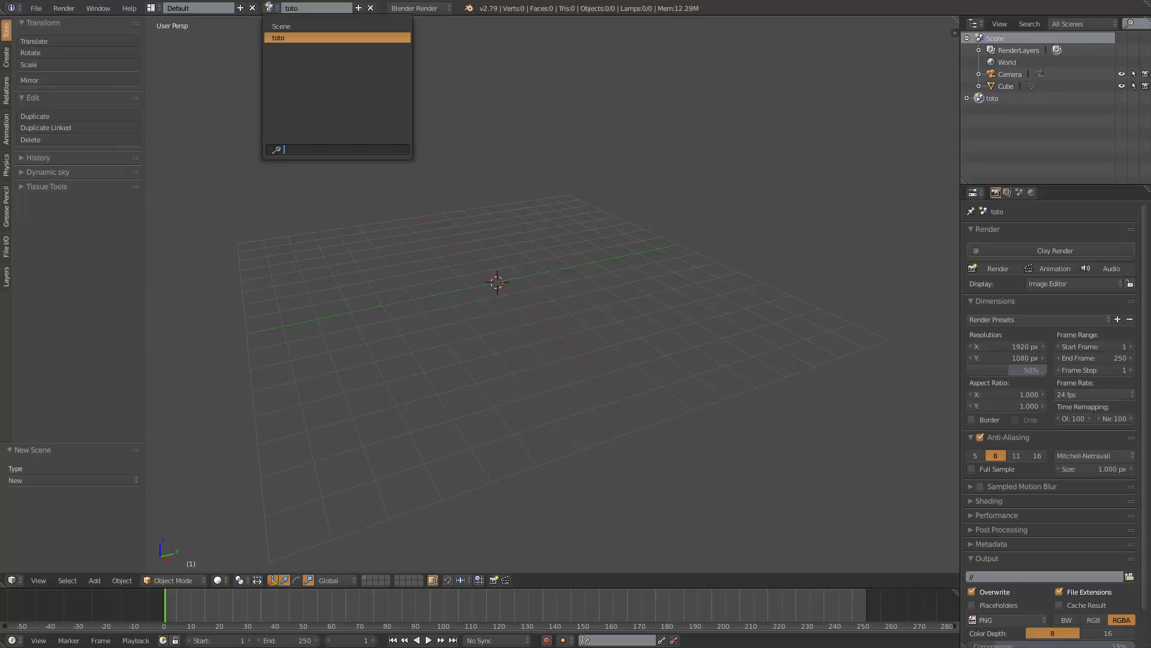
pyautogui.click(297, 26)
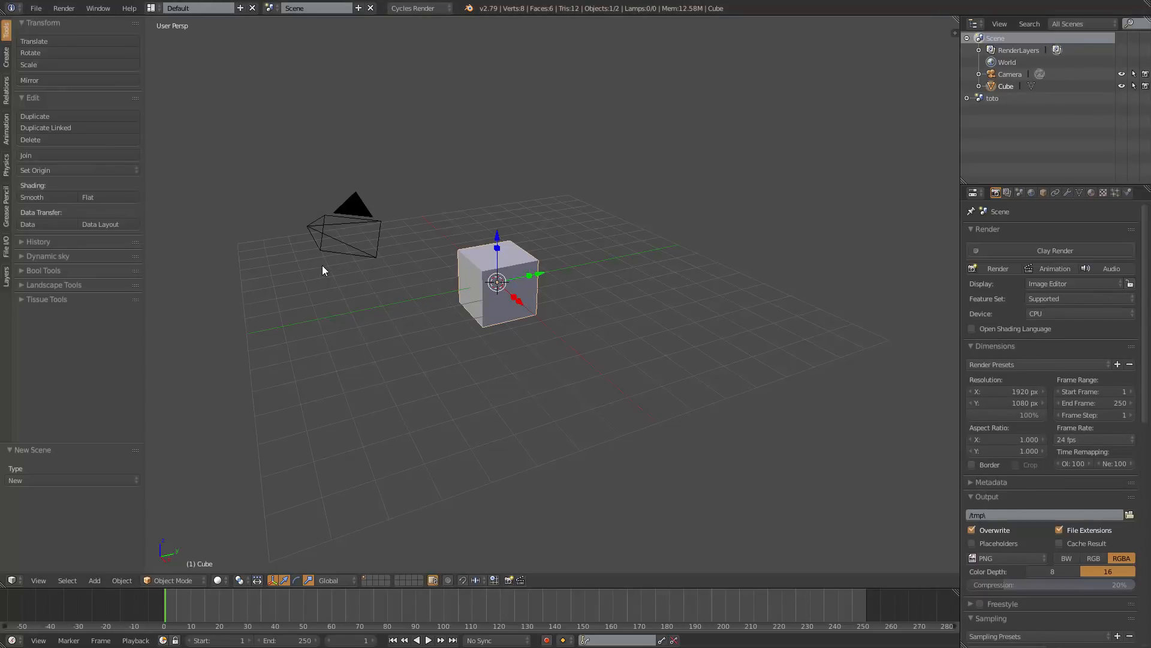
pyautogui.click(270, 8)
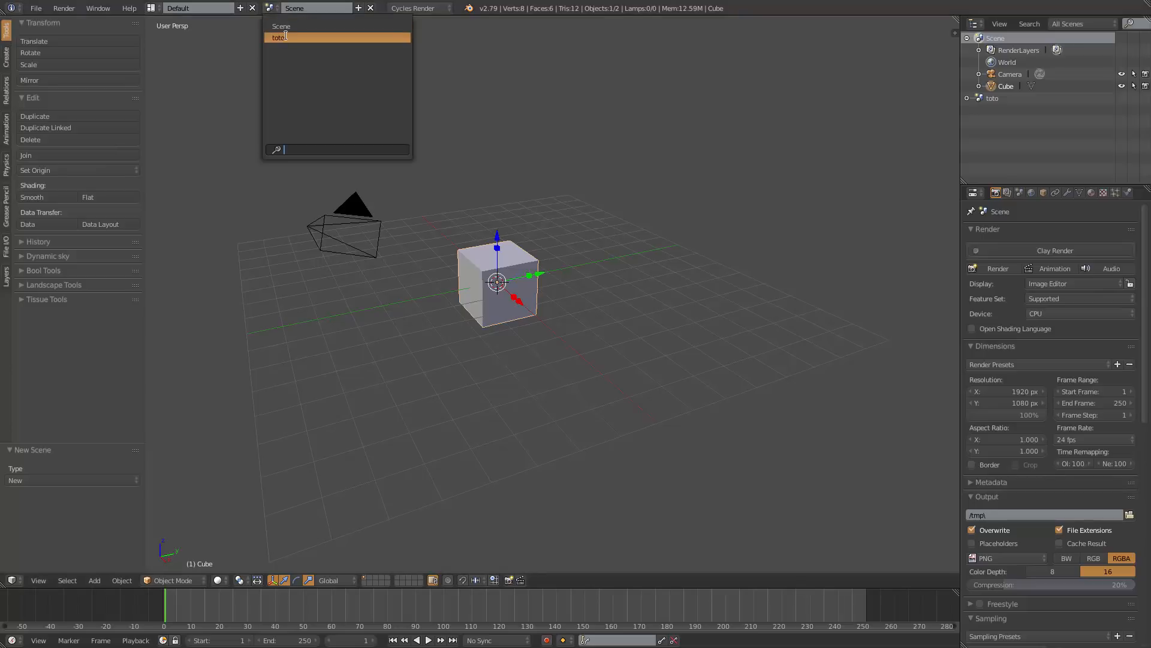
pyautogui.click(286, 38)
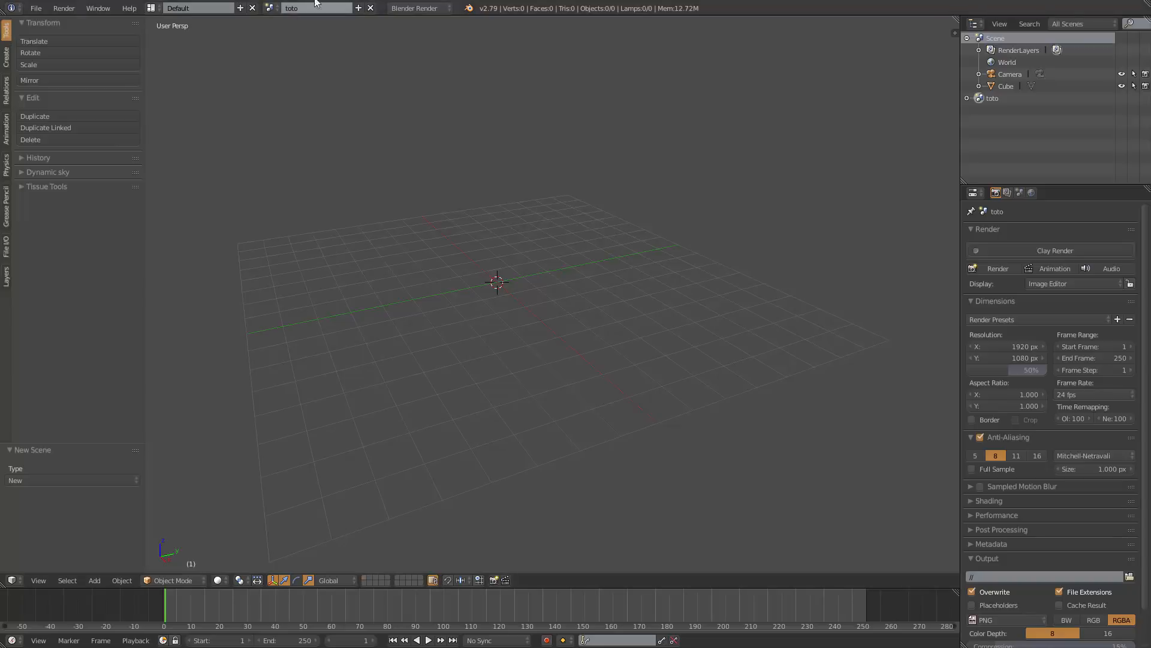
pyautogui.click(371, 8)
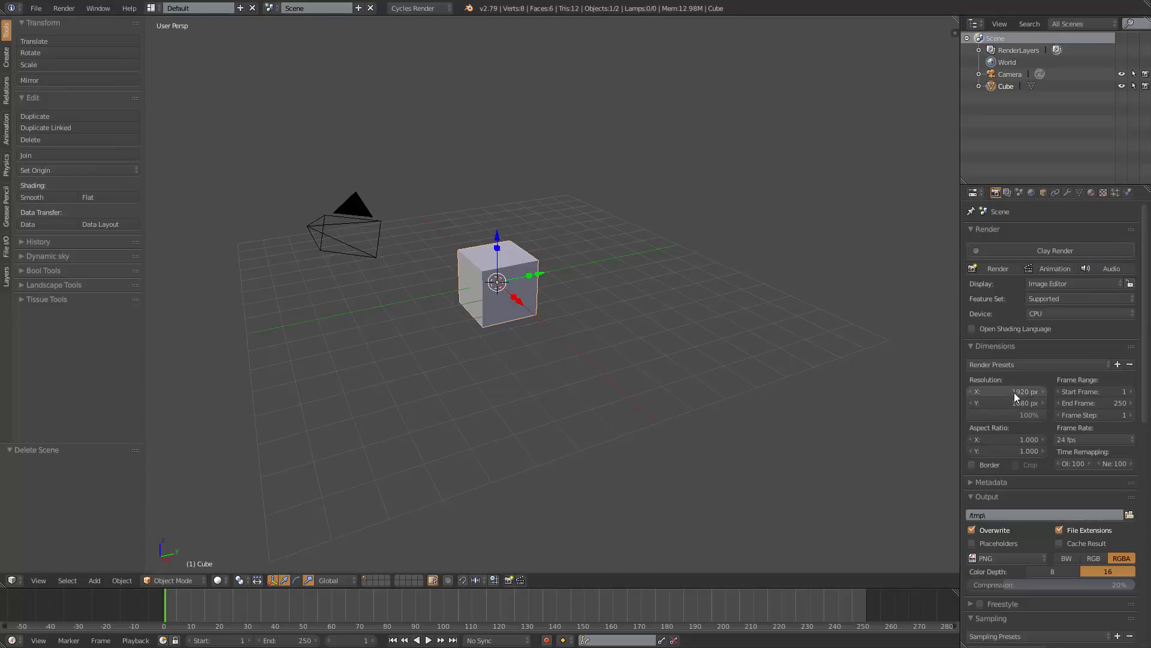
# Set the end frame of the original scene's frame range to 100
pyautogui.click(1086, 405)
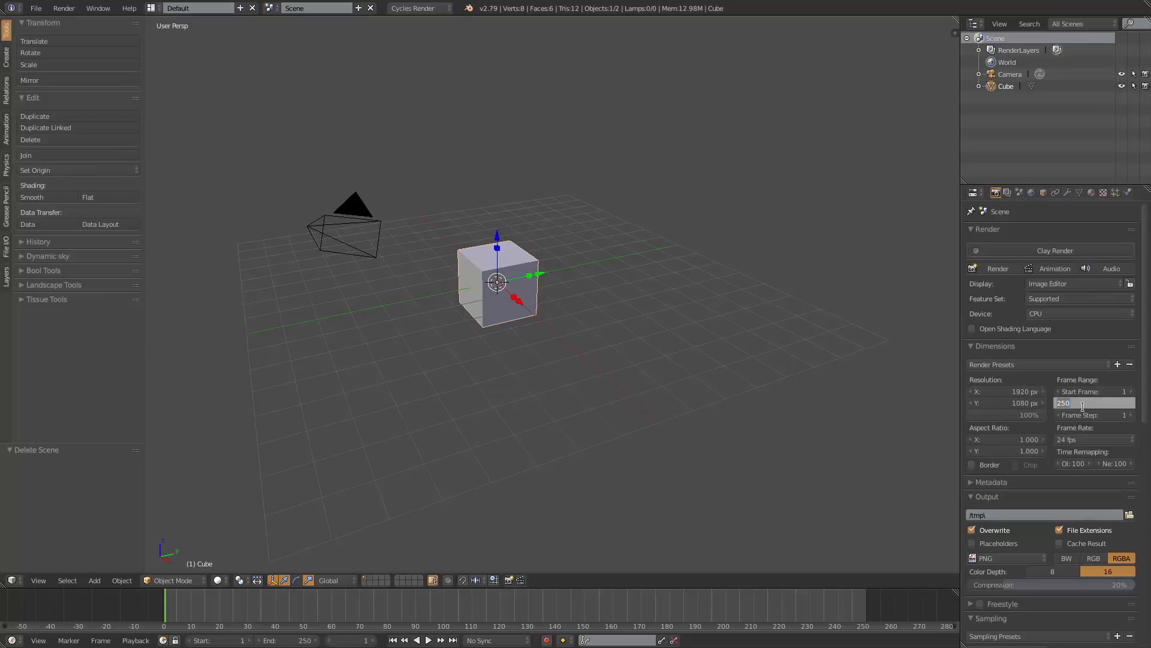
pyautogui.write('100')
pyautogui.press('Return')
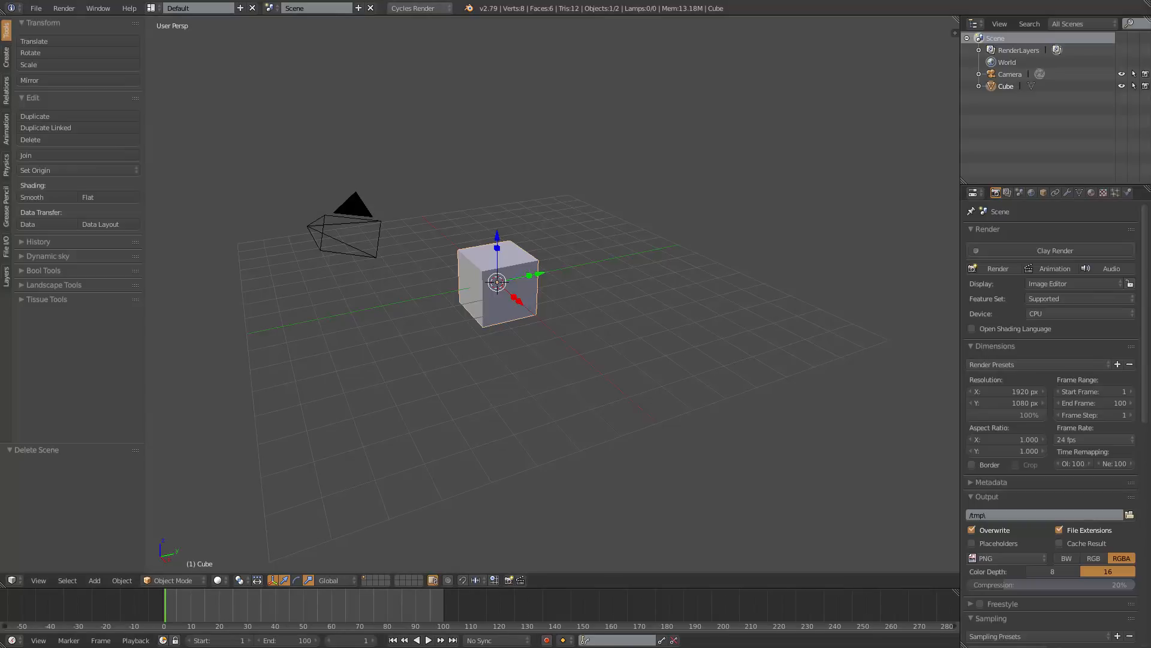
# Create another empty scene with the New option and name it toto
pyautogui.click(358, 9)
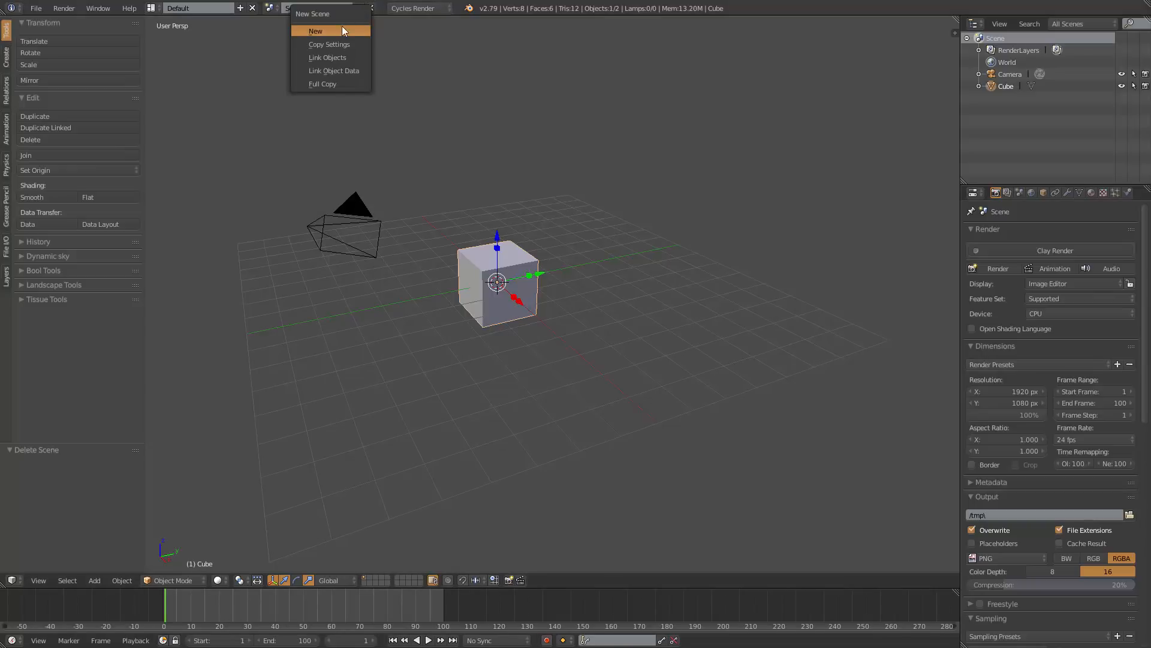
pyautogui.click(342, 26)
pyautogui.click(315, 11)
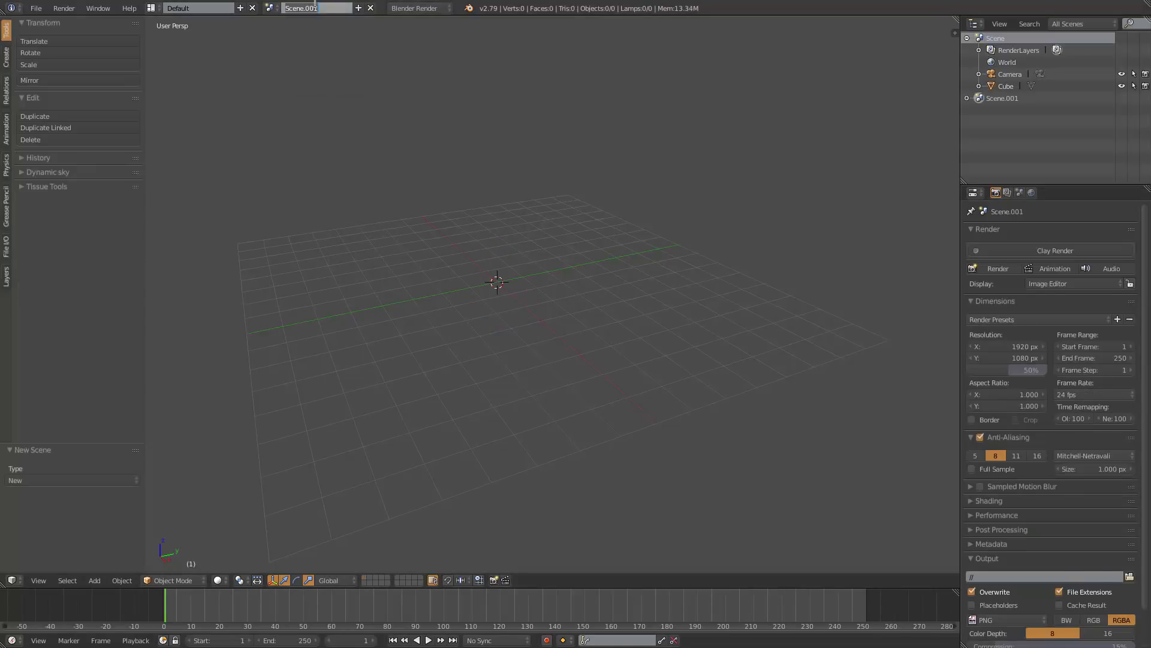
pyautogui.write('toto')
pyautogui.press('Return')
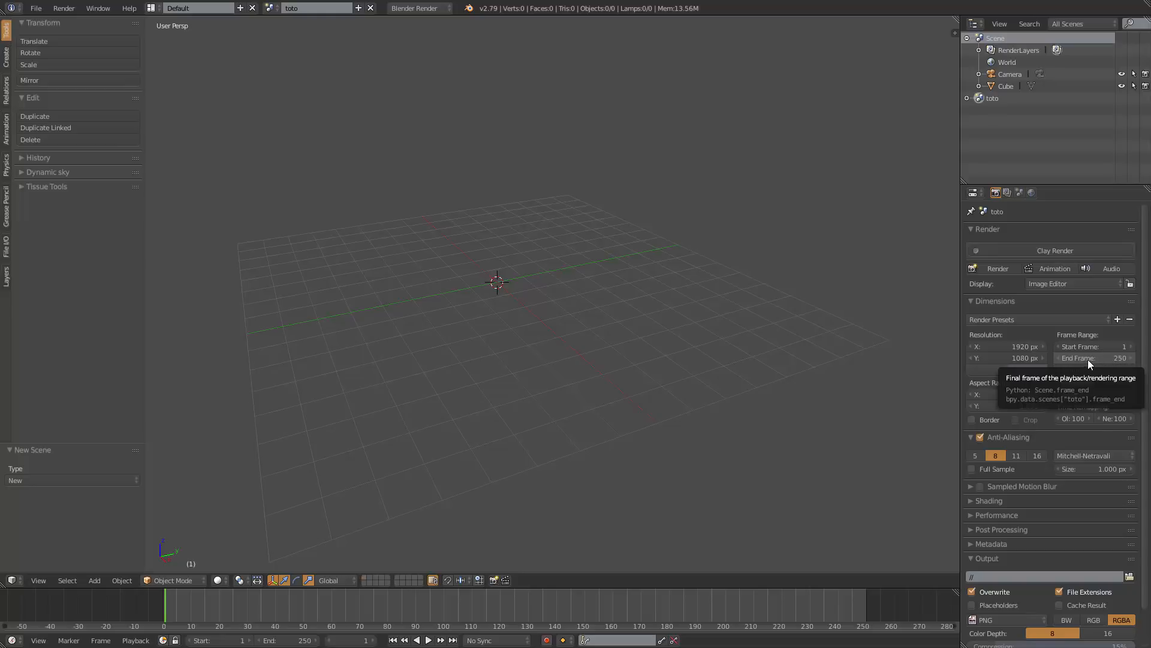
# Compare the frame range and render settings of Scene and toto by switching between them, and delete toto
pyautogui.click(271, 8)
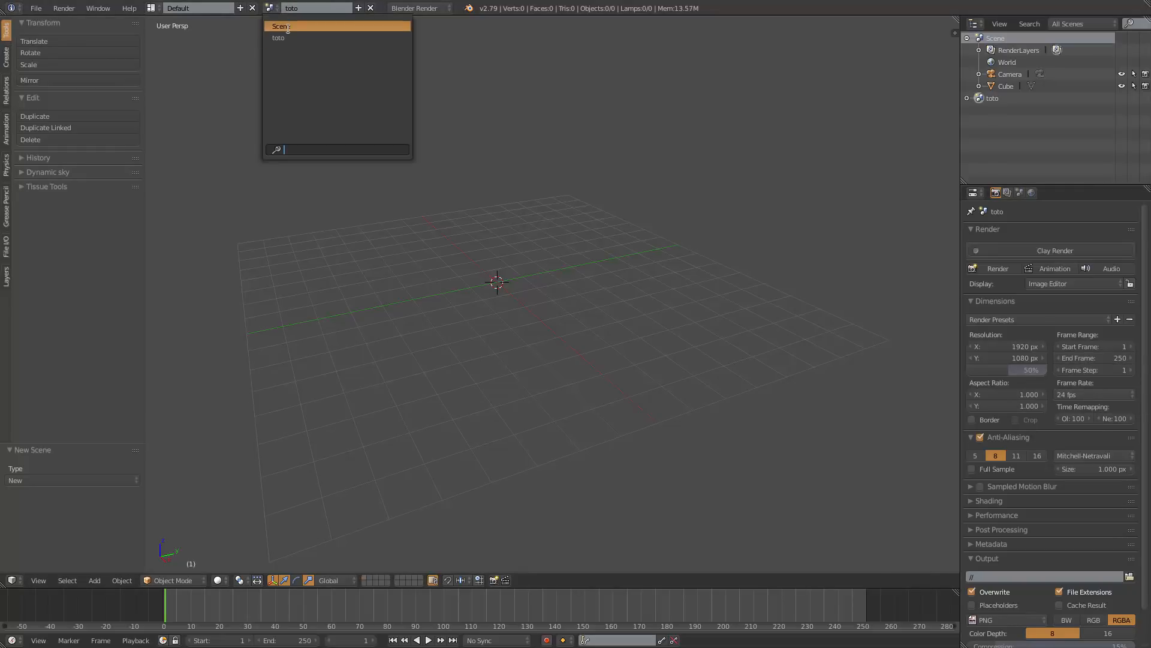
pyautogui.click(288, 24)
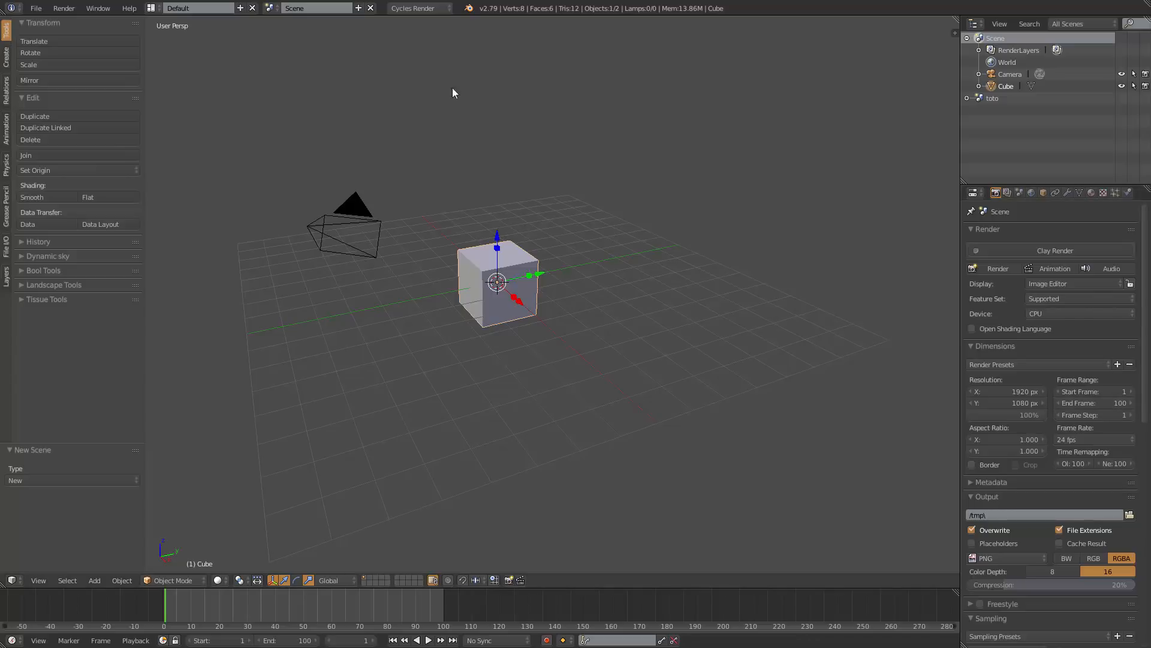
pyautogui.click(358, 8)
pyautogui.click(271, 8)
pyautogui.click(293, 37)
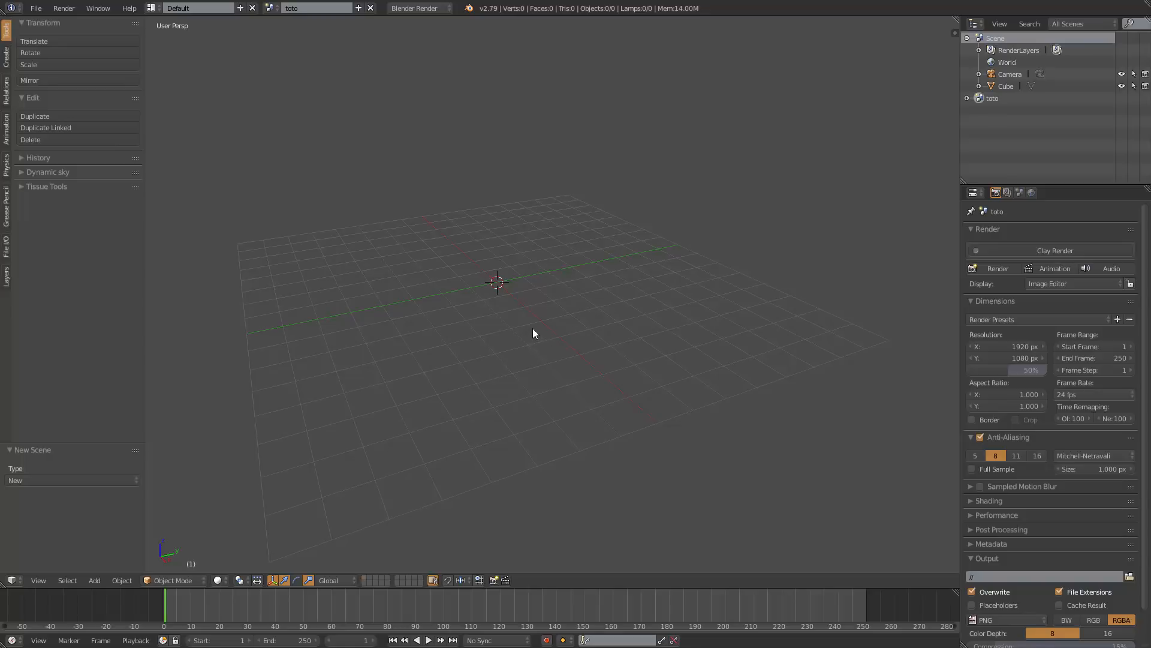
pyautogui.click(370, 8)
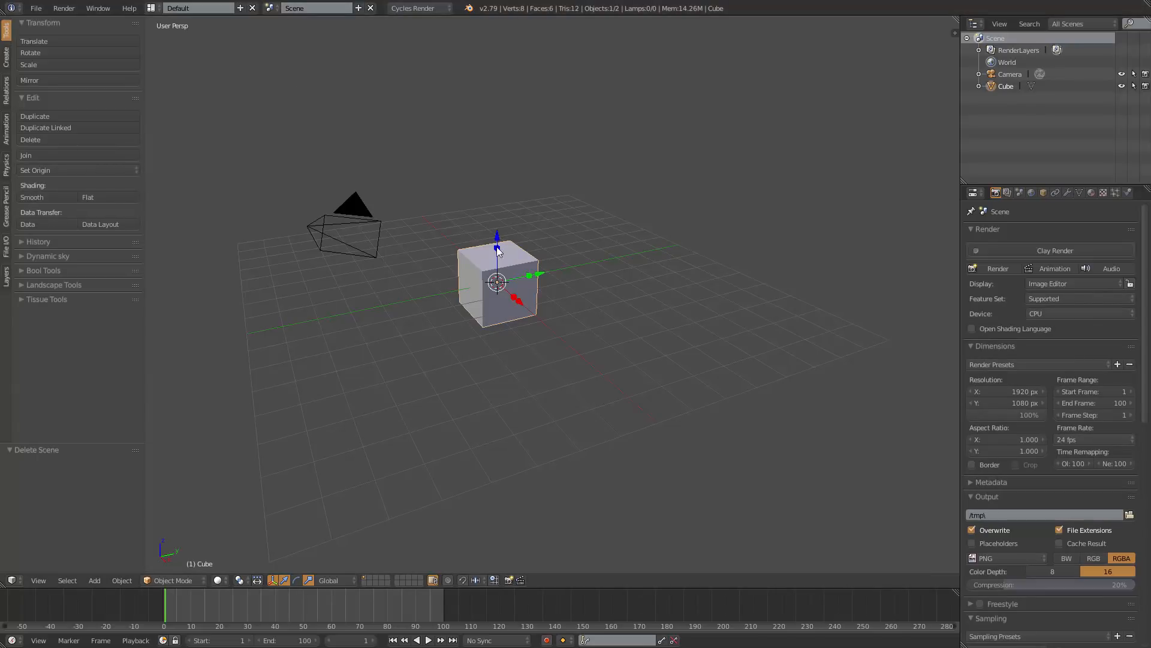
# Create a scene with the Copy Settings option to check what it carries over, and delete that scene
pyautogui.click(358, 8)
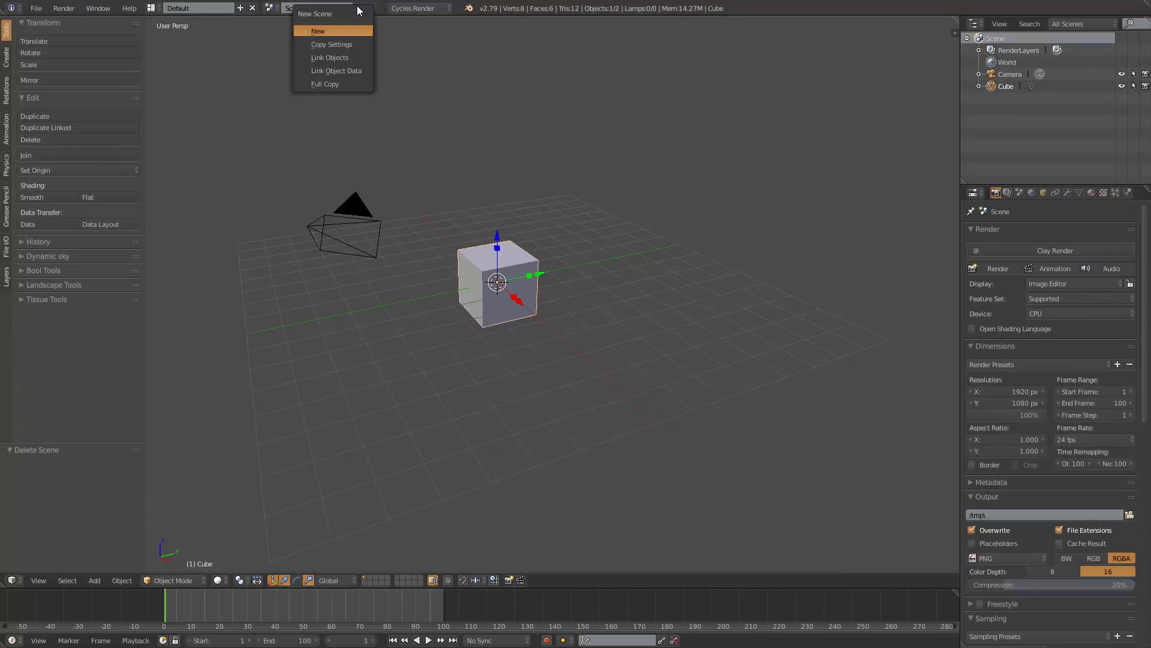
pyautogui.click(340, 44)
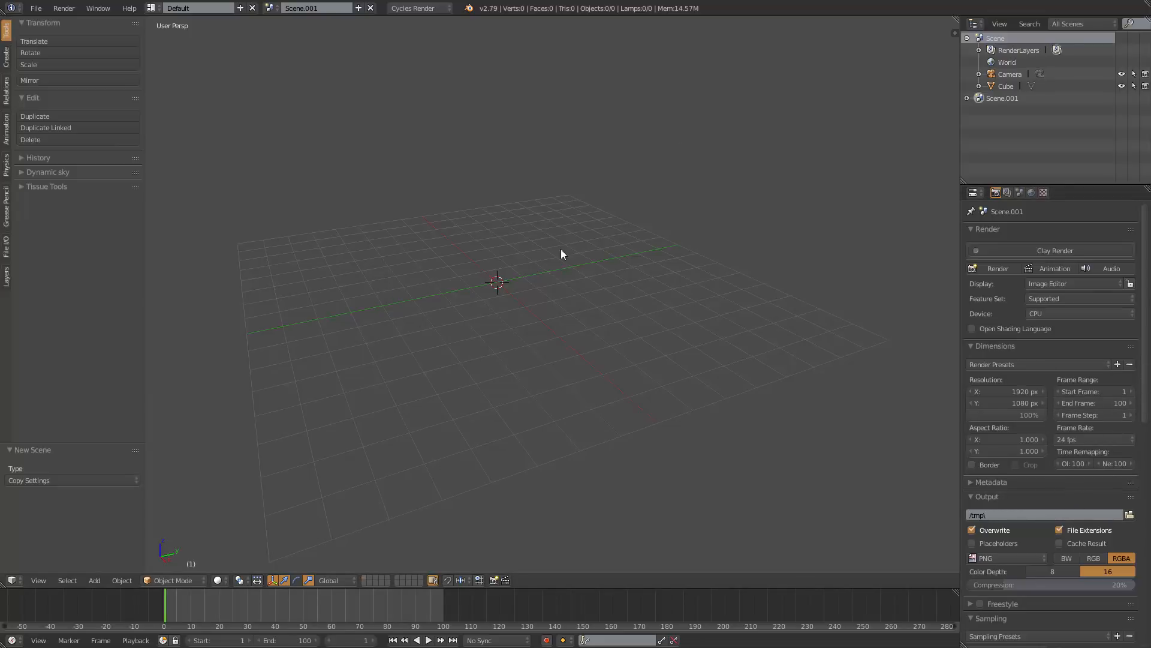
pyautogui.click(371, 8)
pyautogui.click(358, 8)
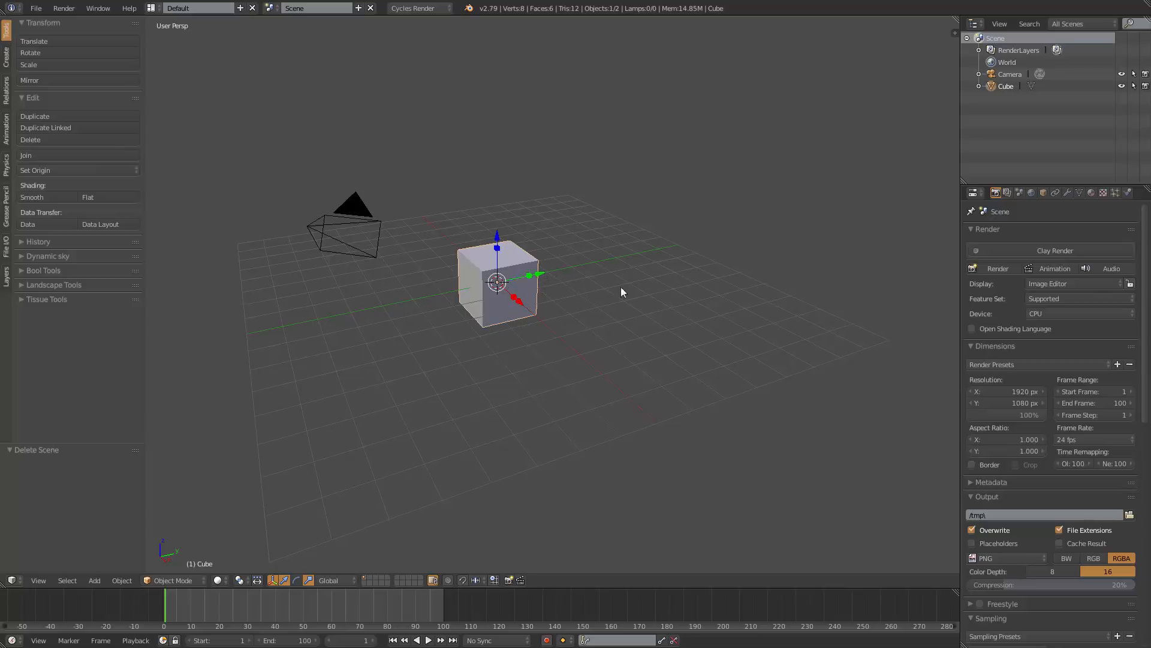
# Try rotating and scaling the cube in Object Mode, cancel the transform, and briefly enter and leave Edit Mode
pyautogui.hotkey('ctrl', 'space')
pyautogui.hotkey('ctrl', 'space')
pyautogui.hotkey('ctrl', 'space')
pyautogui.hotkey('ctrl', 'space')
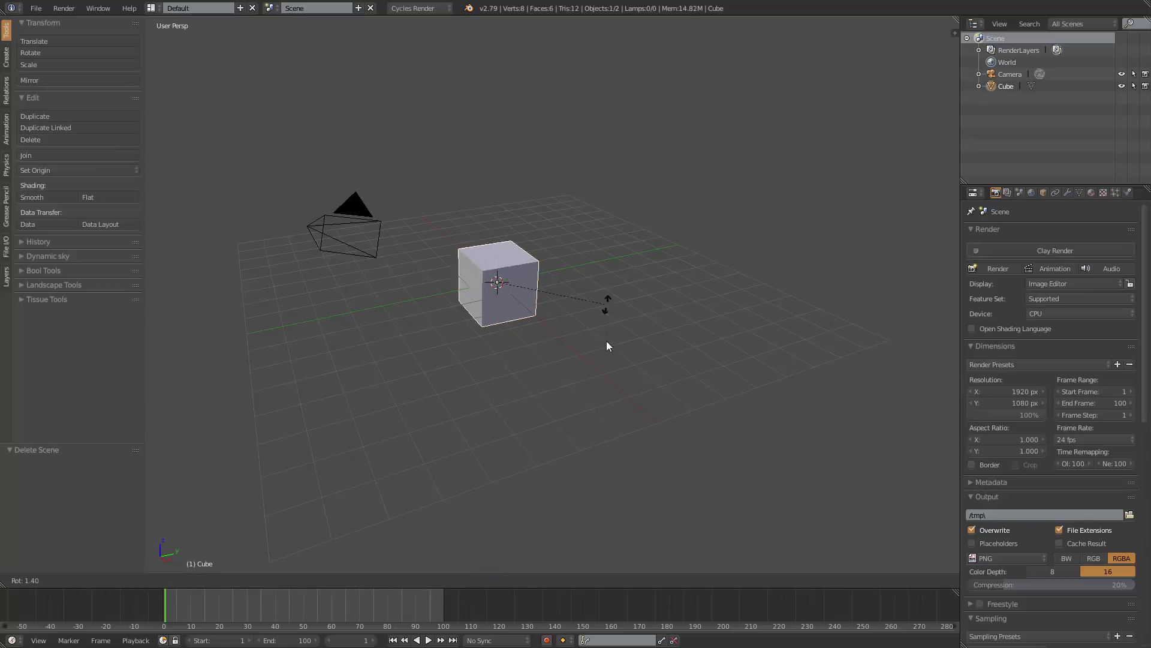
pyautogui.press('s')
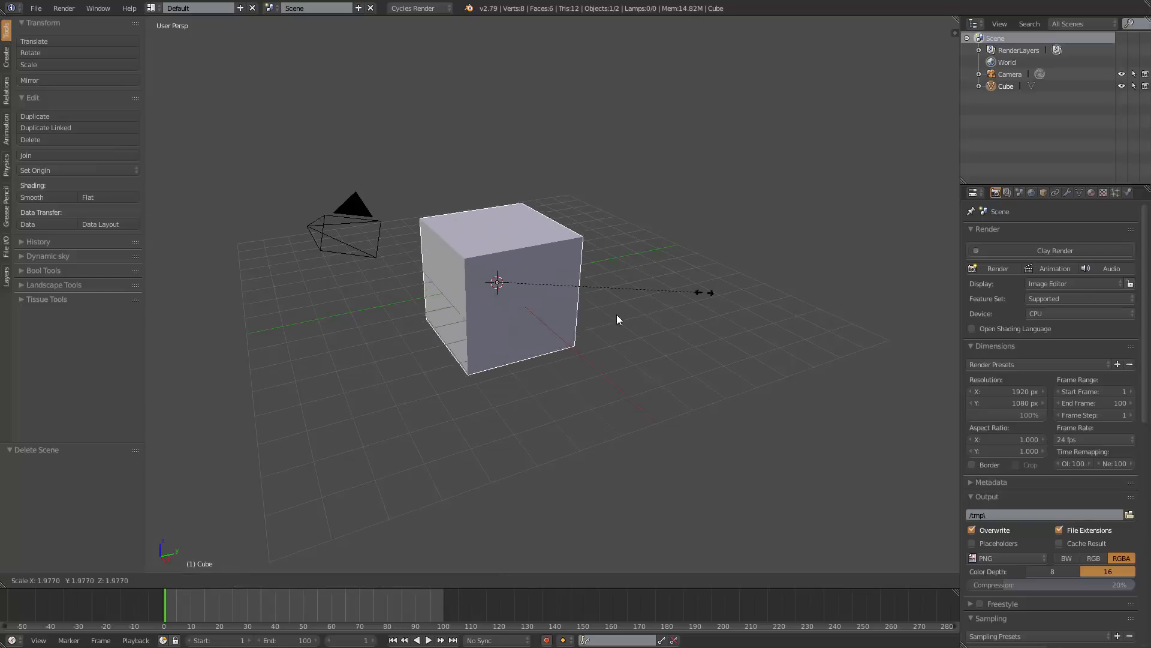
pyautogui.press('Escape')
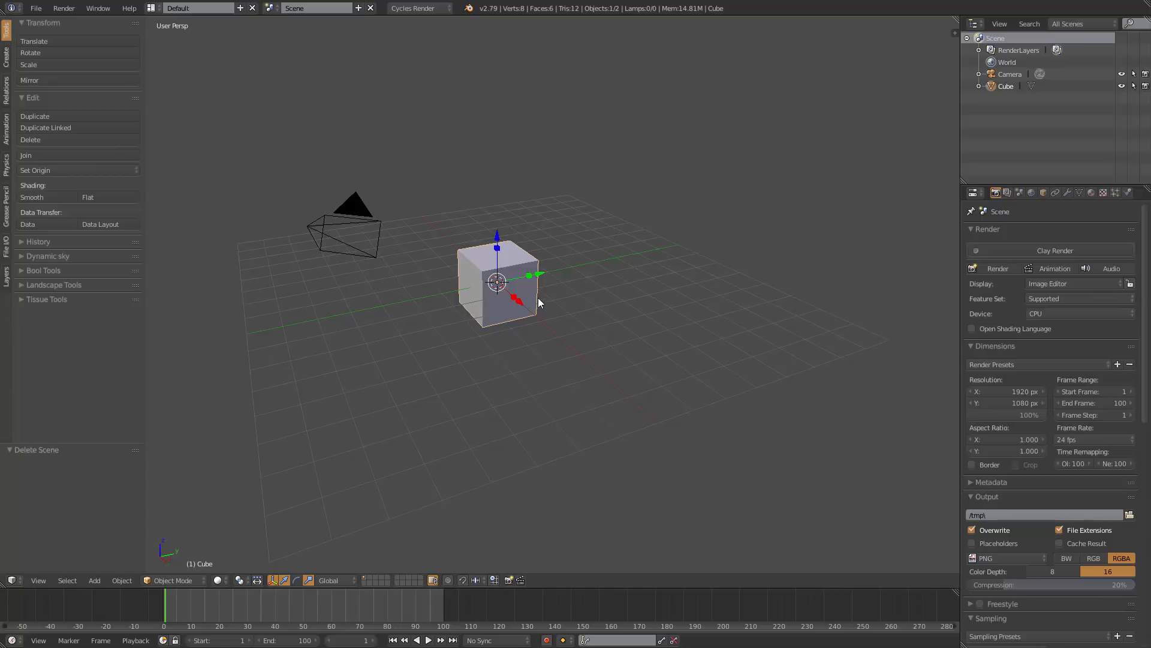
pyautogui.press('Tab')
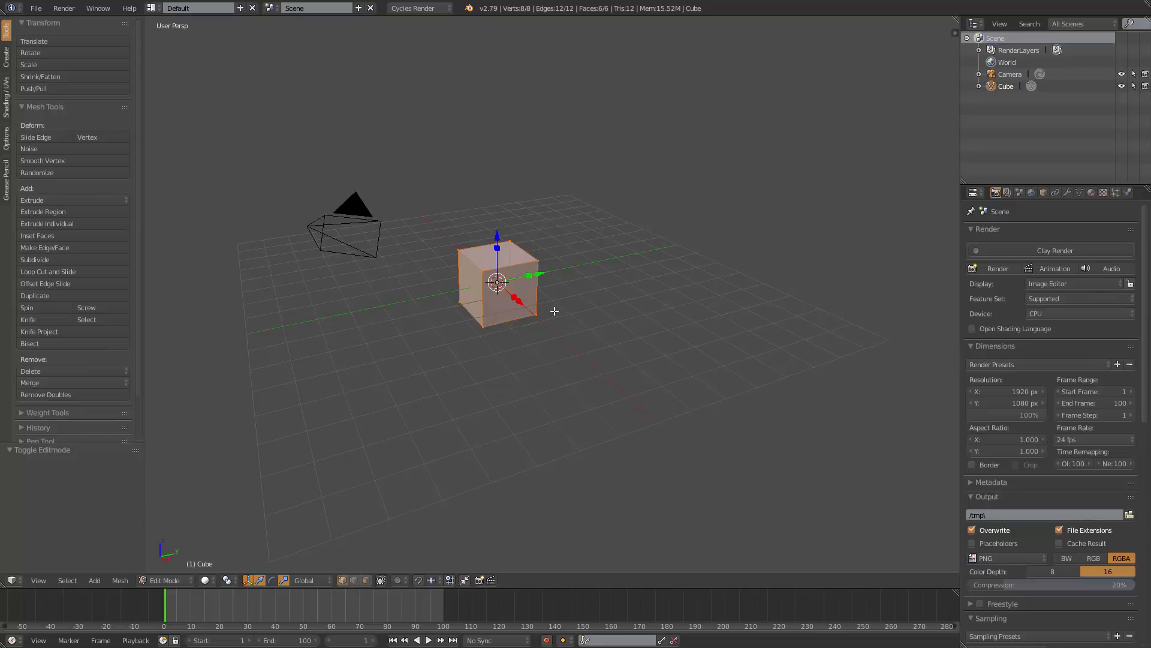
pyautogui.press('Tab')
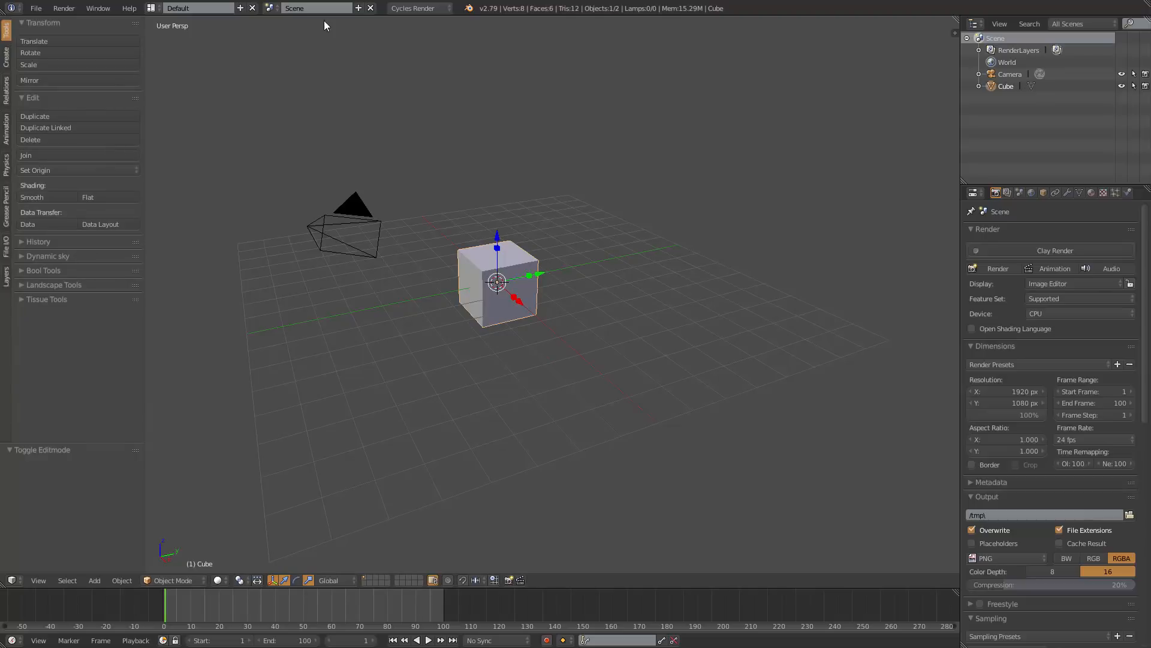
# Create a new scene from the current one with the Link Objects option
pyautogui.click(358, 8)
pyautogui.click(359, 8)
pyautogui.click(36, 8)
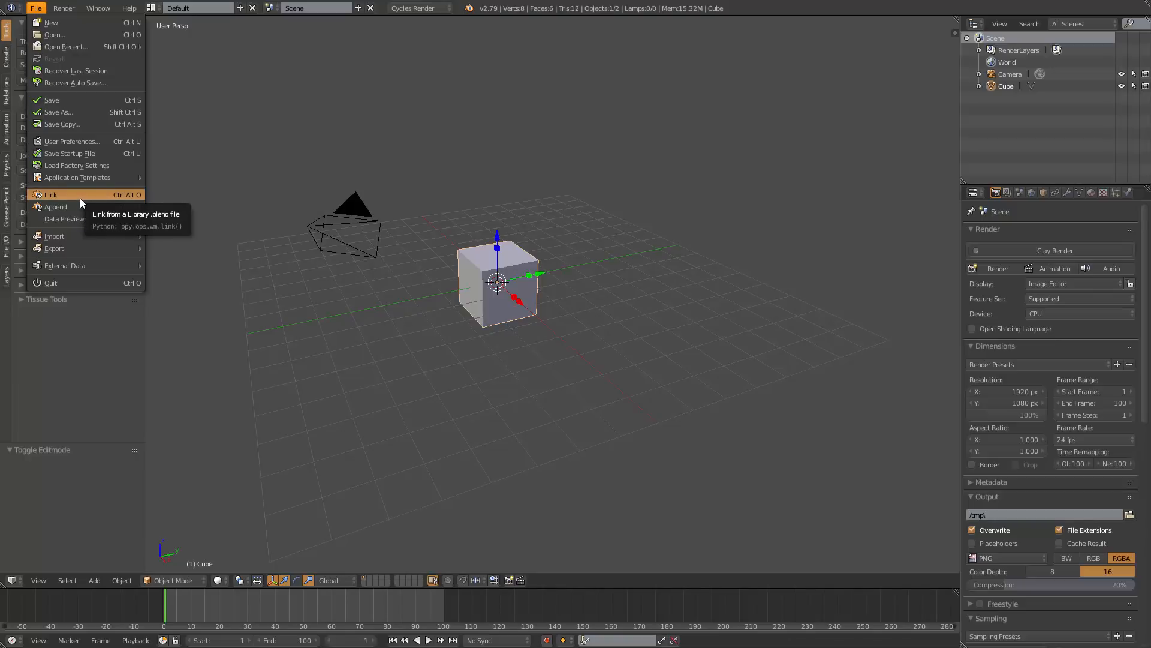
pyautogui.click(358, 8)
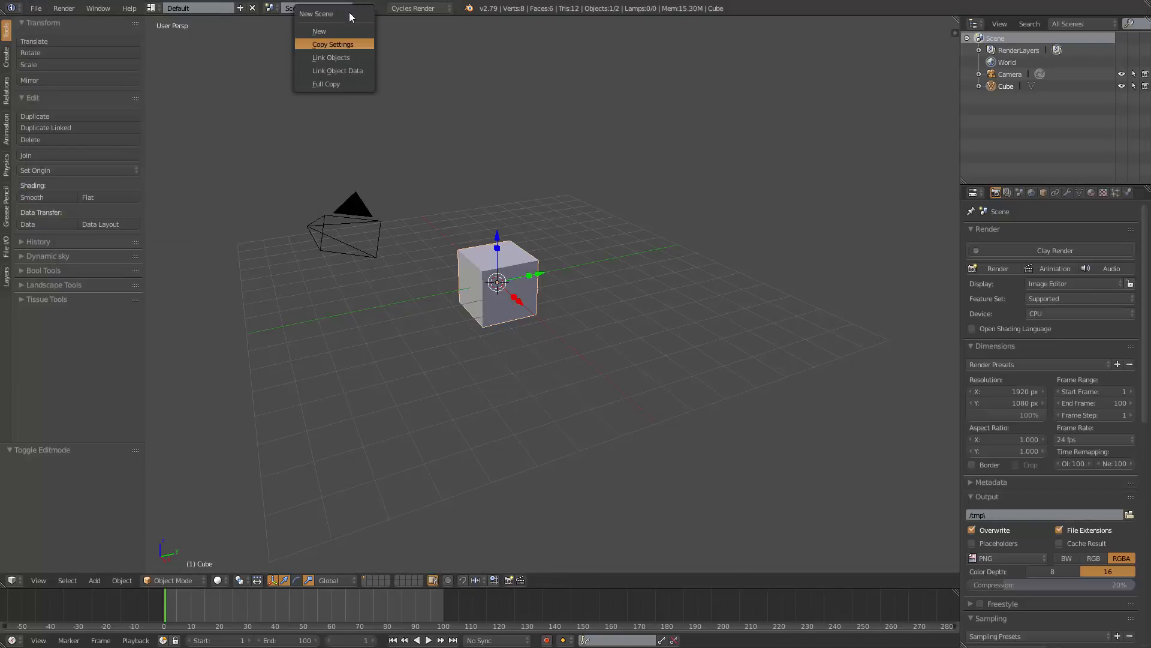
pyautogui.click(329, 59)
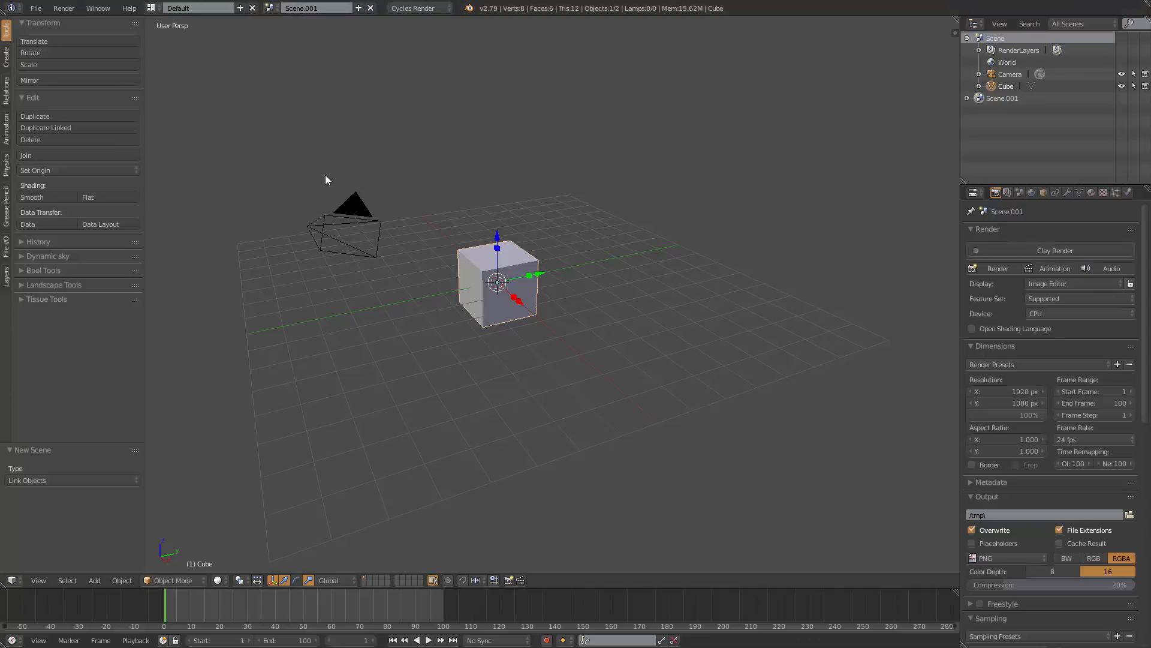
# Select the camera and the cube in turn in the linked scene, and put the cube into Edit Mode
pyautogui.press('Tab')
pyautogui.press('Tab')
pyautogui.rightClick(370, 219)
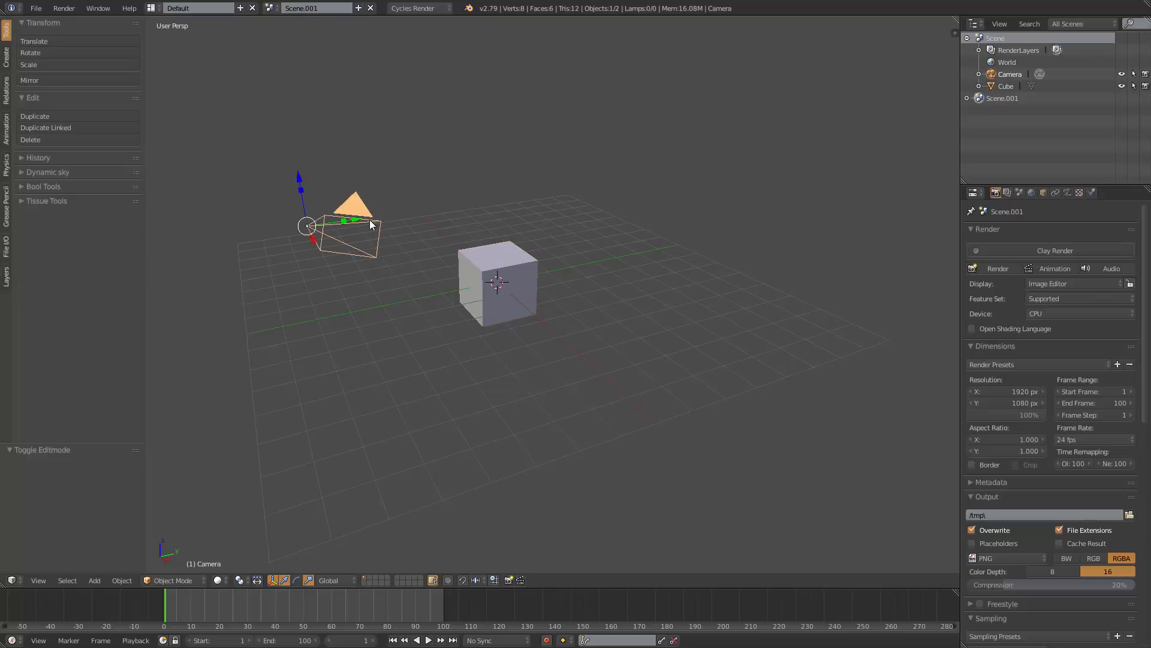
pyautogui.rightClick(503, 280)
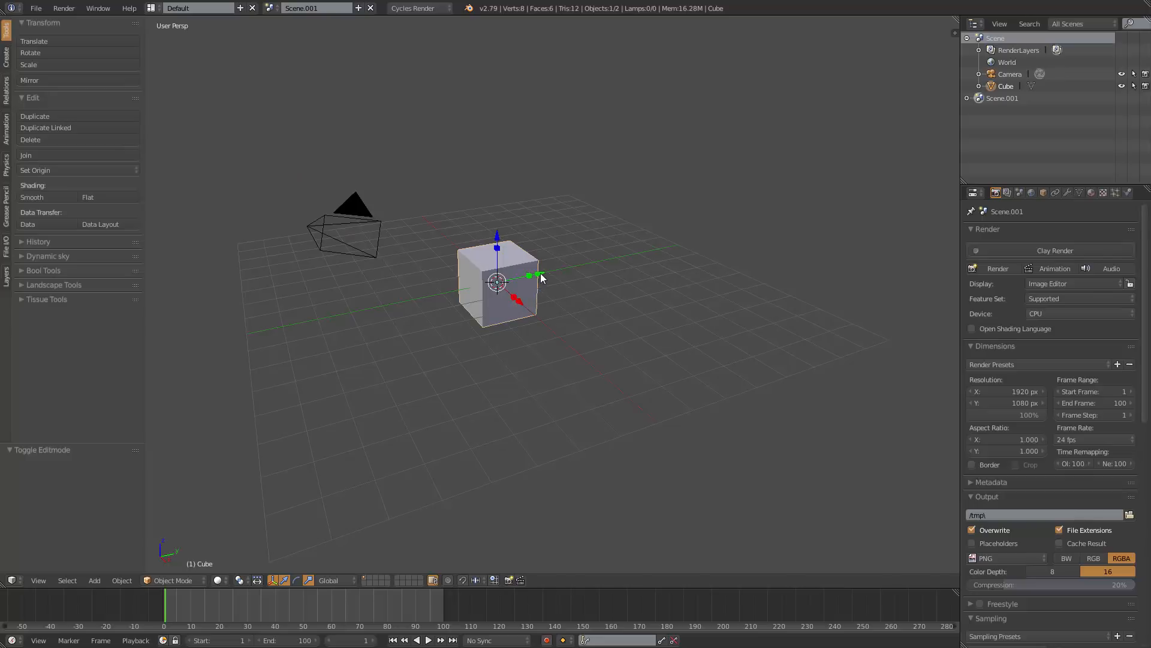
pyautogui.press('Tab')
pyautogui.press('Tab')
pyautogui.press('Tab')
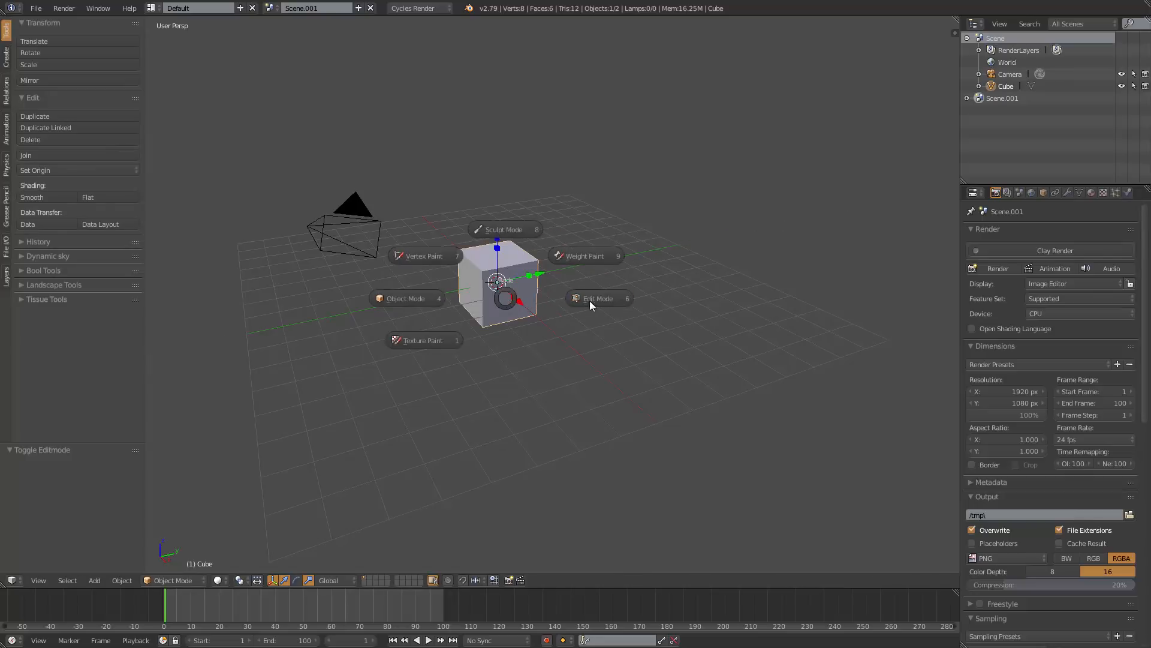
pyautogui.click(590, 300)
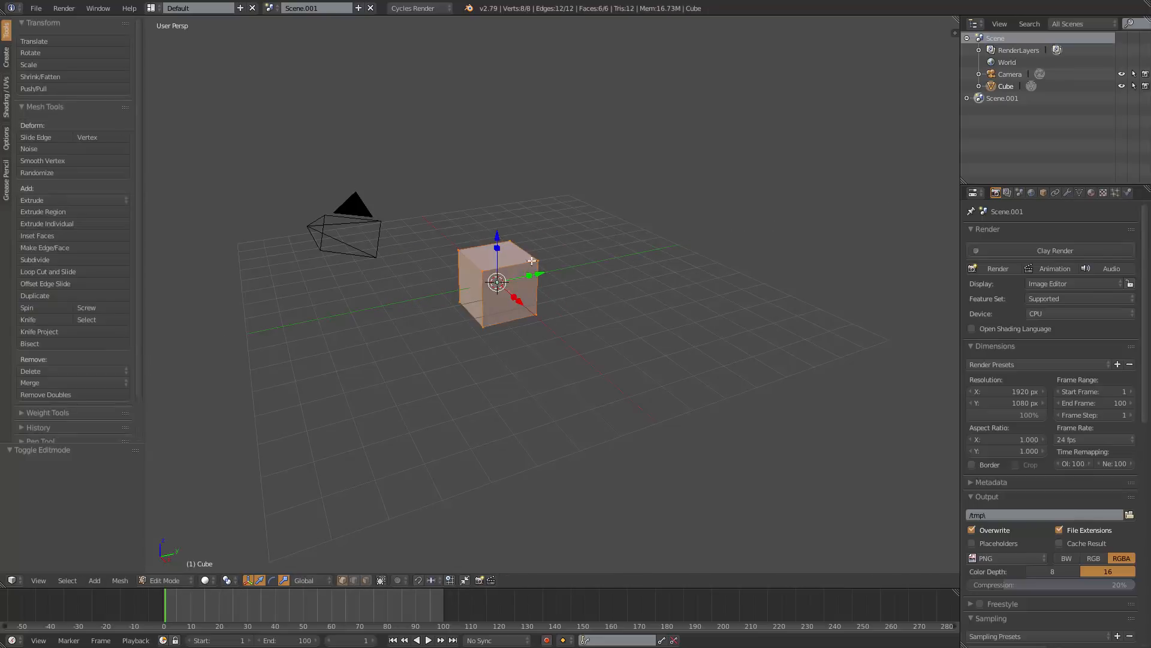
# Pull one upper corner vertex of the cube well upward in Edit Mode in the linked scene, and return to Object Mode
pyautogui.press('Tab')
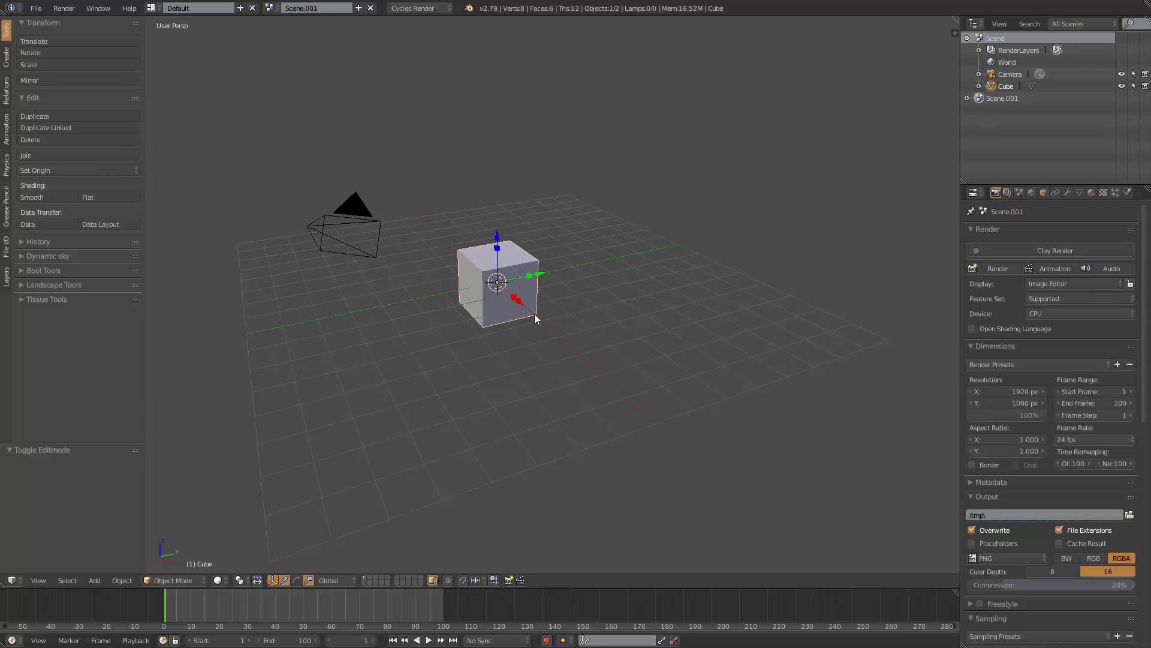
pyautogui.hotkey('ctrl', 'Tab')
pyautogui.click(706, 274)
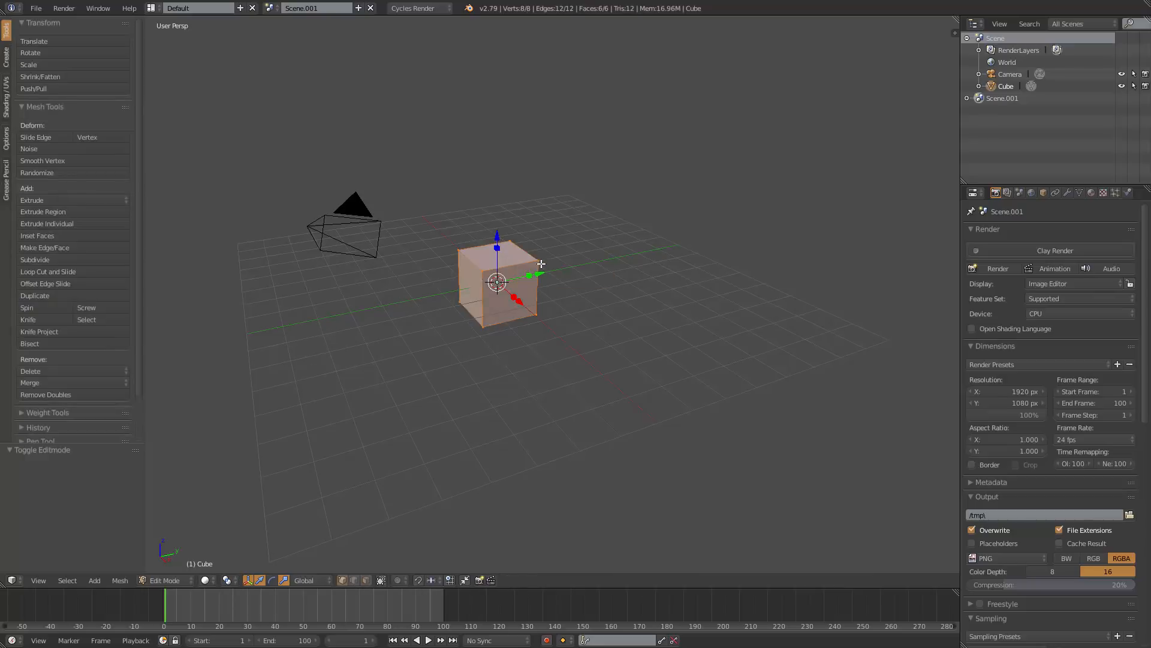
pyautogui.rightClick(540, 262)
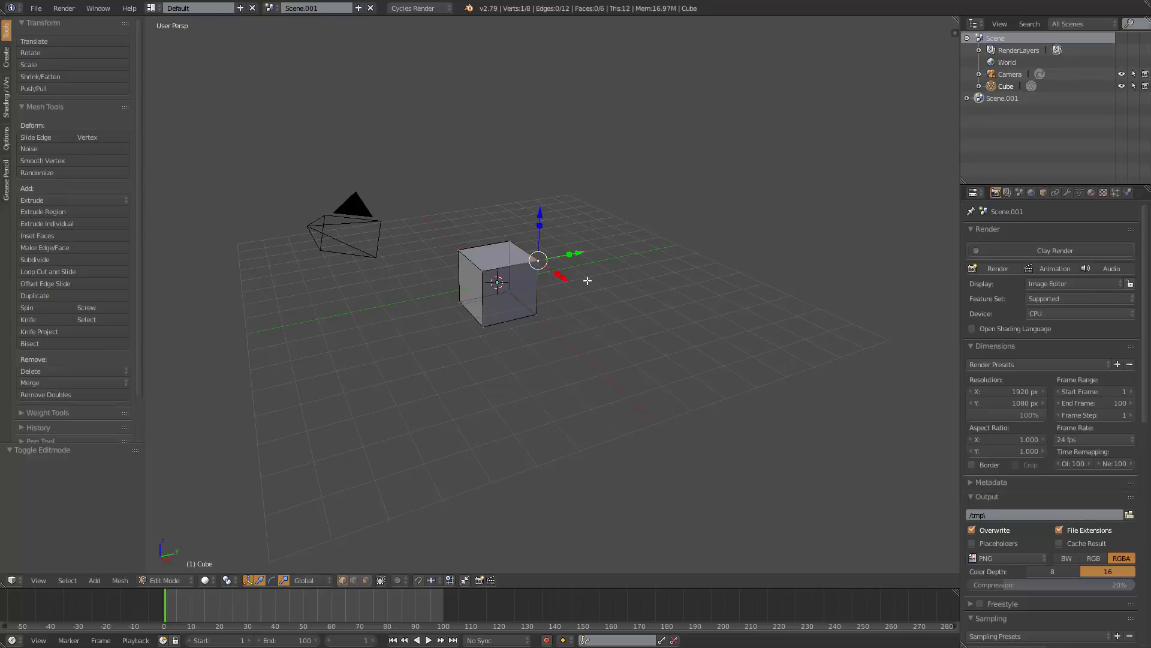
pyautogui.press('g')
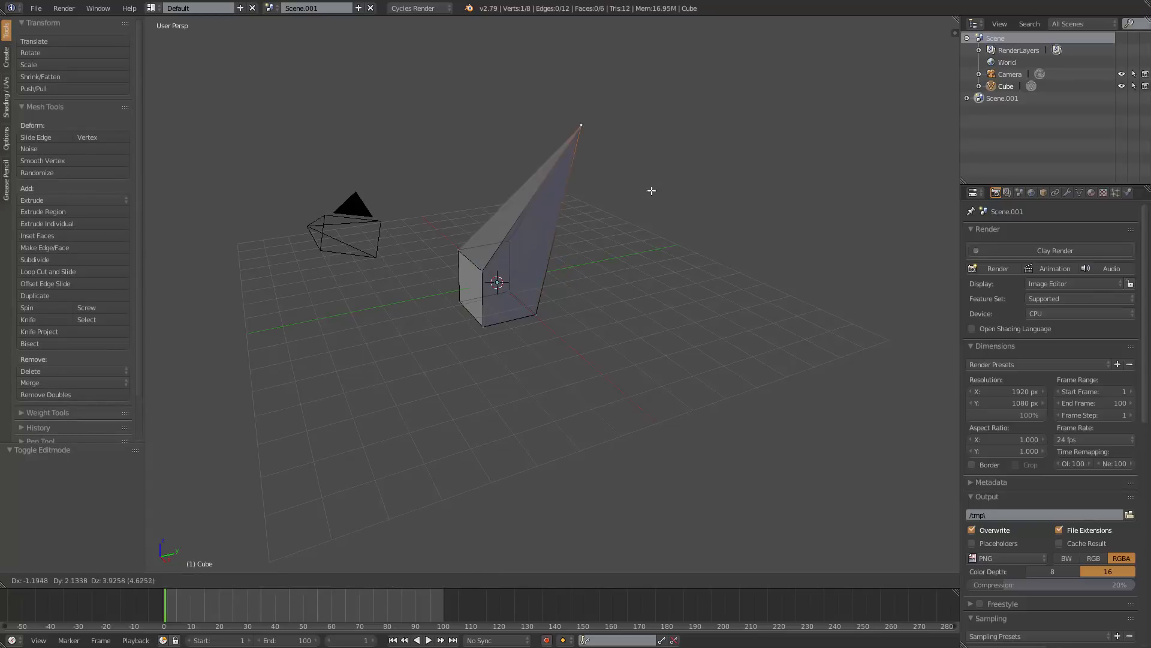
pyautogui.click(643, 230)
pyautogui.press('Tab')
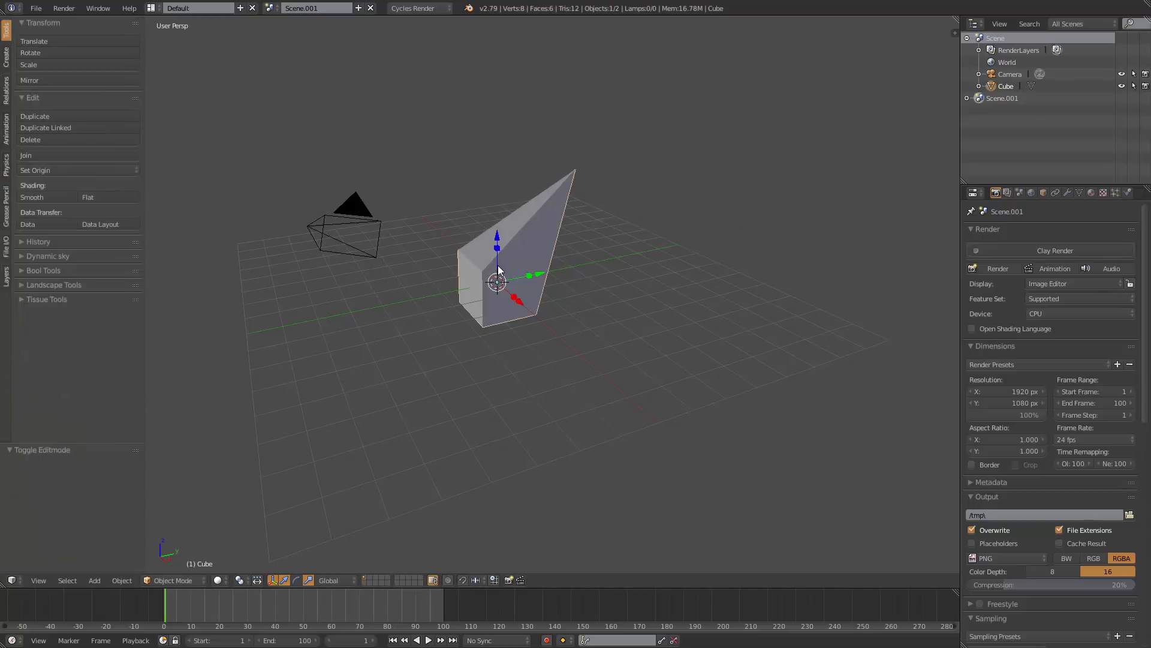
# Switch to the original scene and compare the cube's mesh with the one in the linked scene
pyautogui.click(270, 8)
pyautogui.click(283, 28)
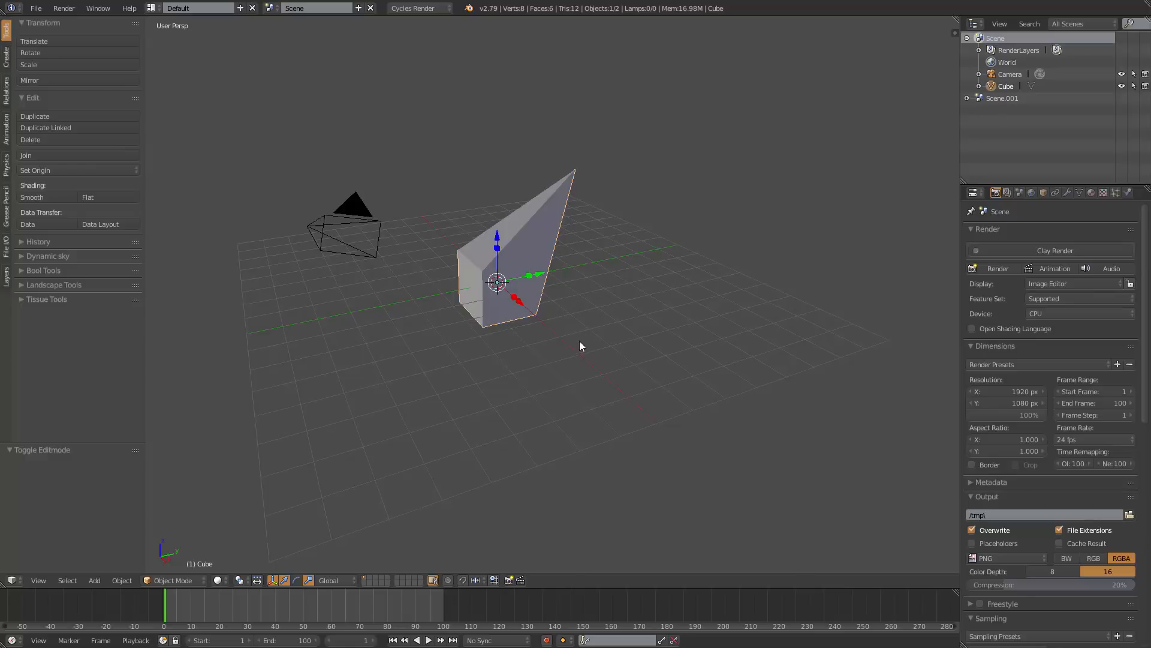
pyautogui.click(358, 8)
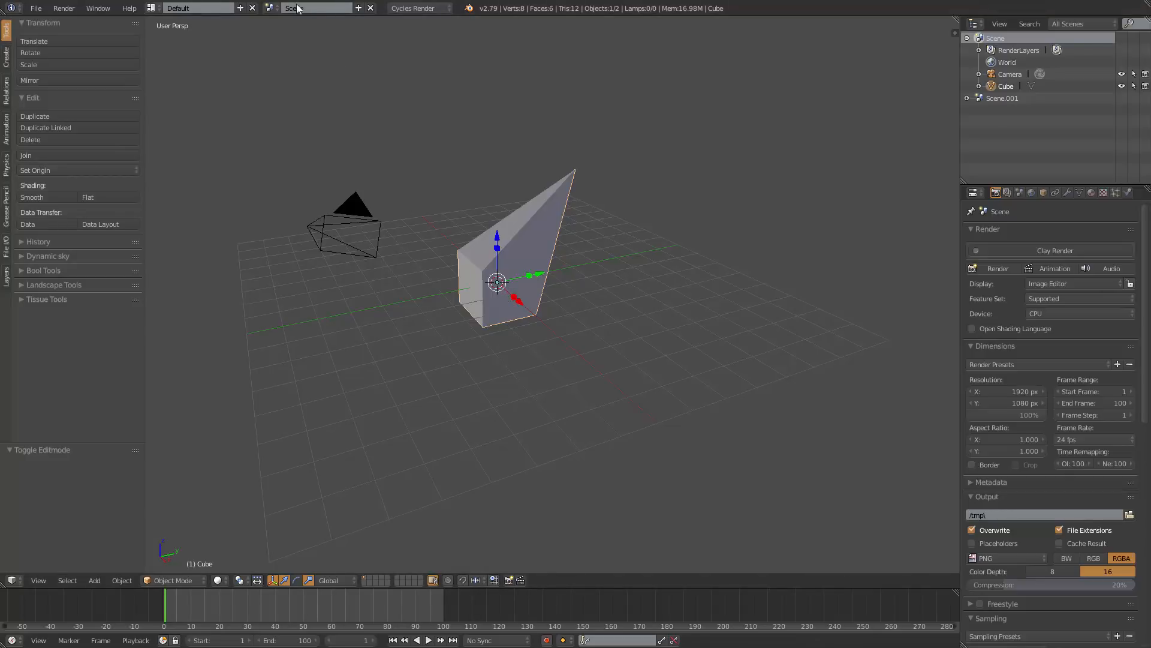
# In Scene.001, add a cube and move it beside the deformed one, by about 2.17, 4.88 and -0.03 in X, Y and Z
pyautogui.click(269, 8)
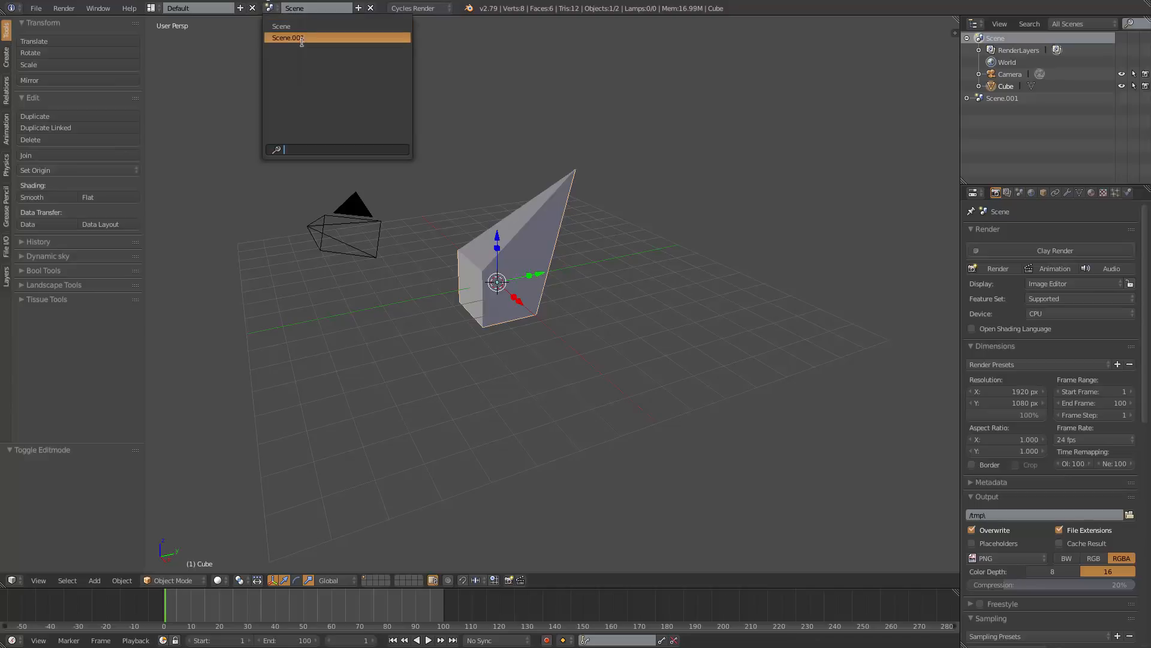
pyautogui.click(301, 41)
pyautogui.hotkey('shift', 'a')
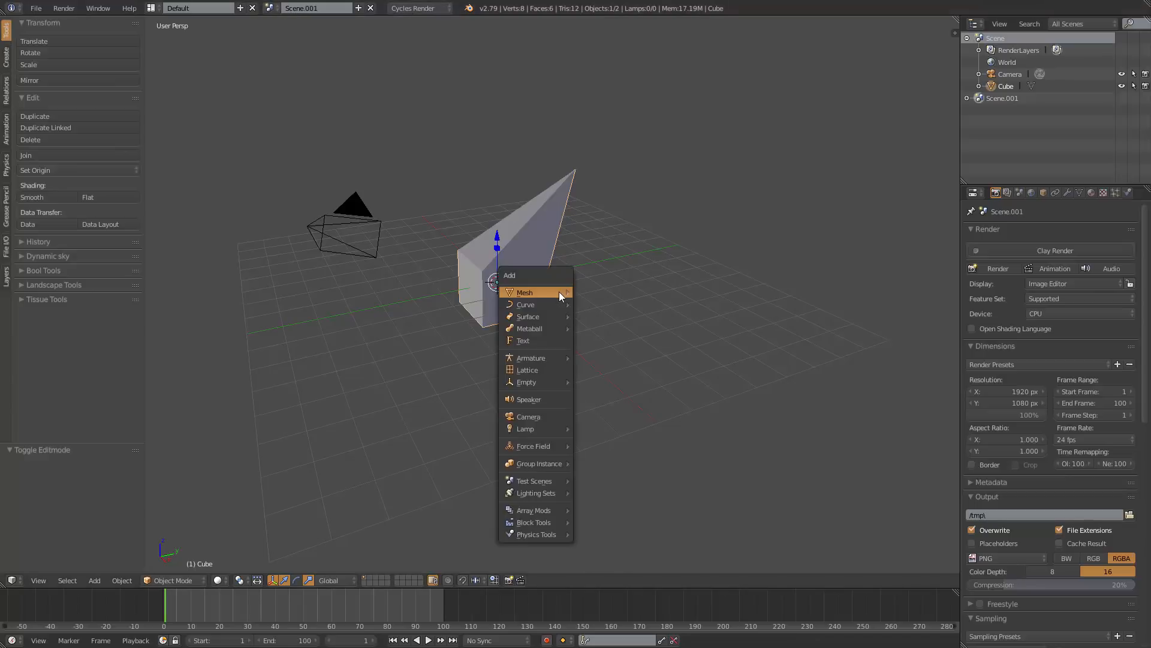
pyautogui.moveTo(559, 293)
pyautogui.click(602, 304)
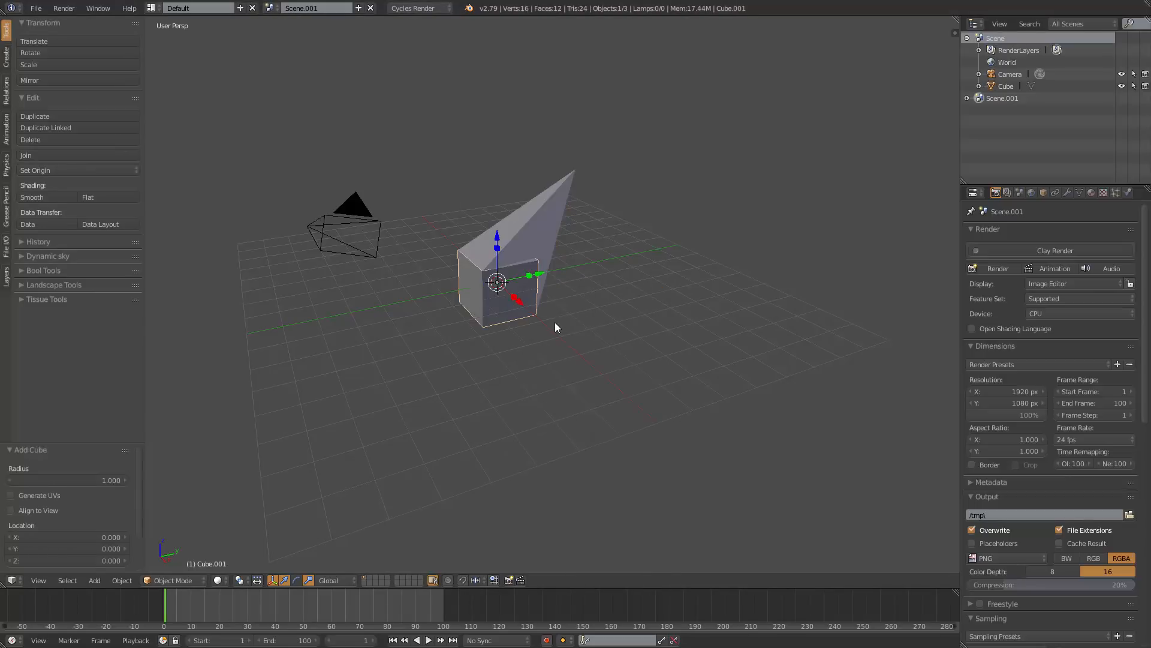
pyautogui.press('g')
pyautogui.click(711, 322)
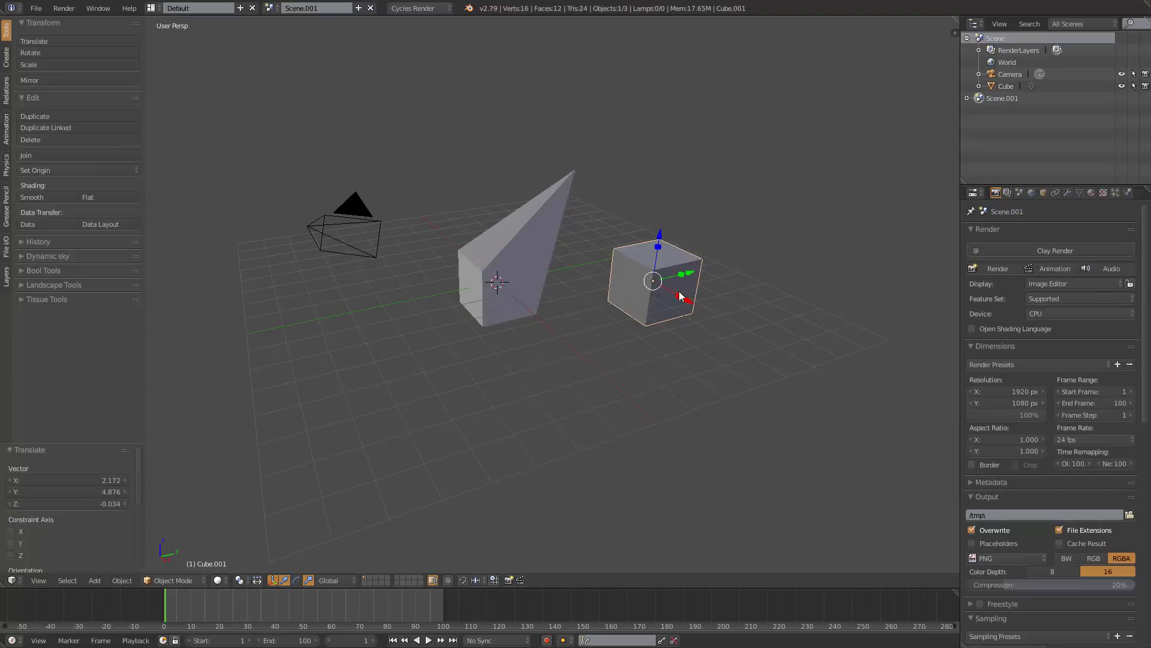
# Check the original scene for the added cube, and go back to Scene.001
pyautogui.click(270, 8)
pyautogui.click(288, 30)
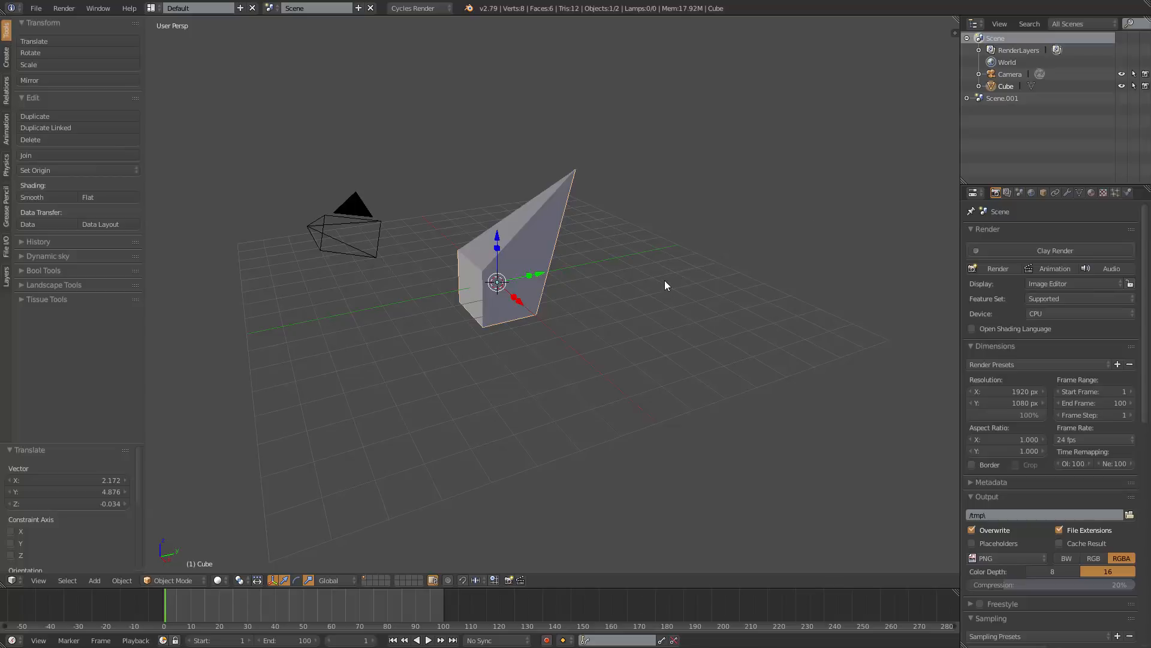
pyautogui.click(273, 8)
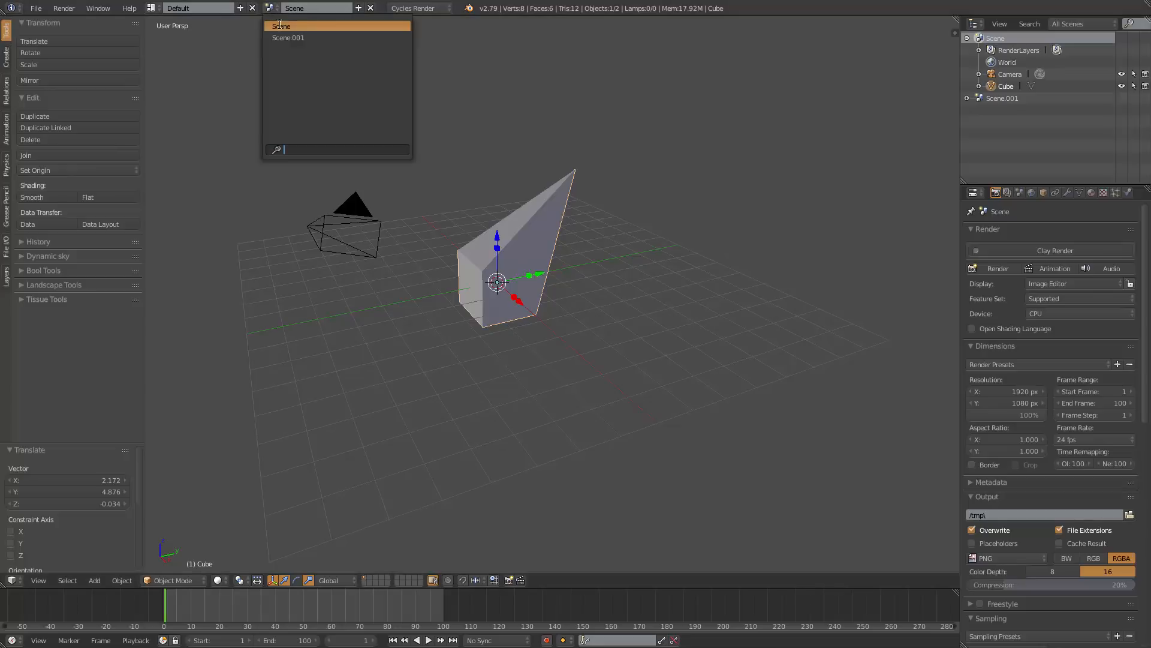
pyautogui.click(293, 39)
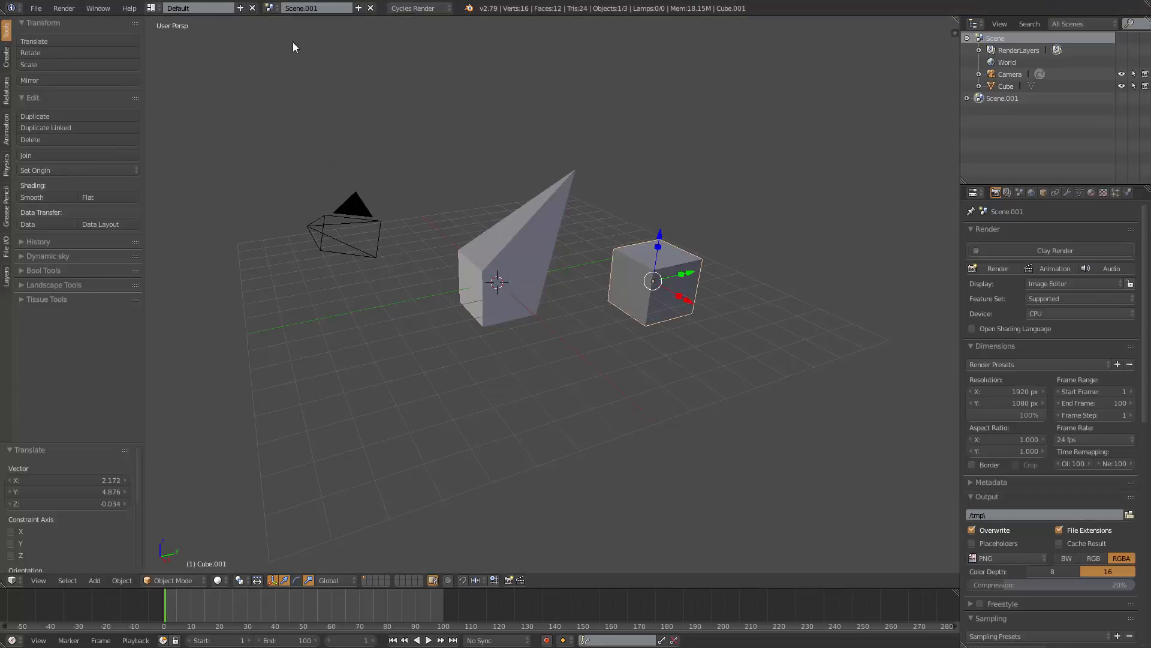
# Delete Scene.001 and create a new scene from the original with the Link Object Data option
pyautogui.click(371, 9)
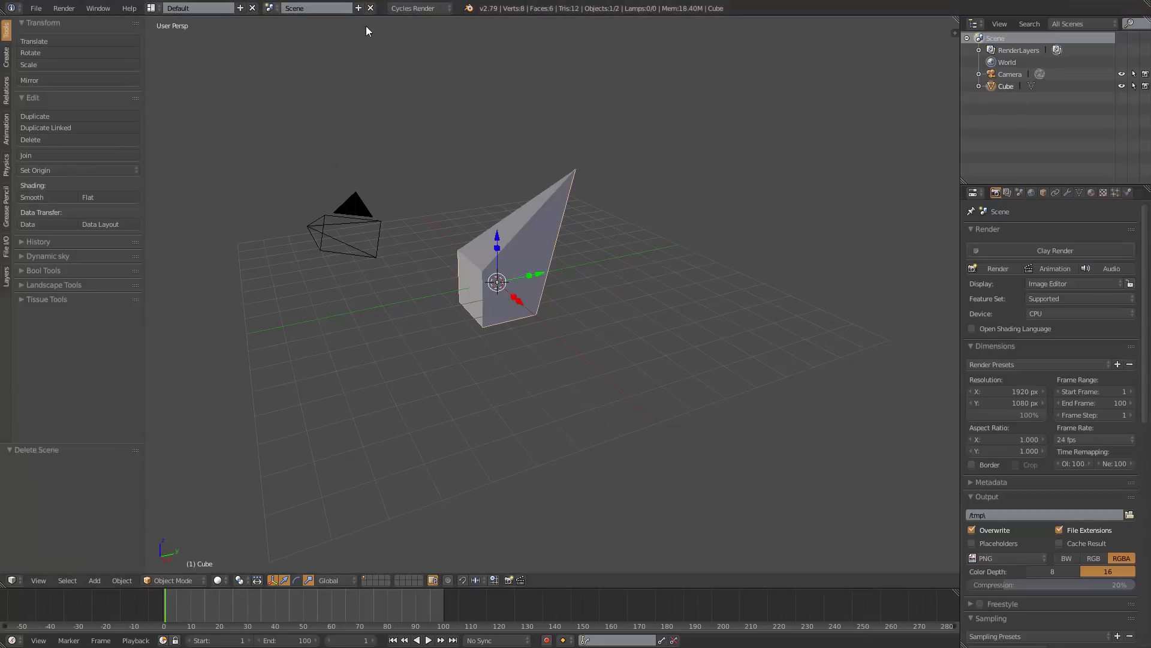
pyautogui.click(358, 8)
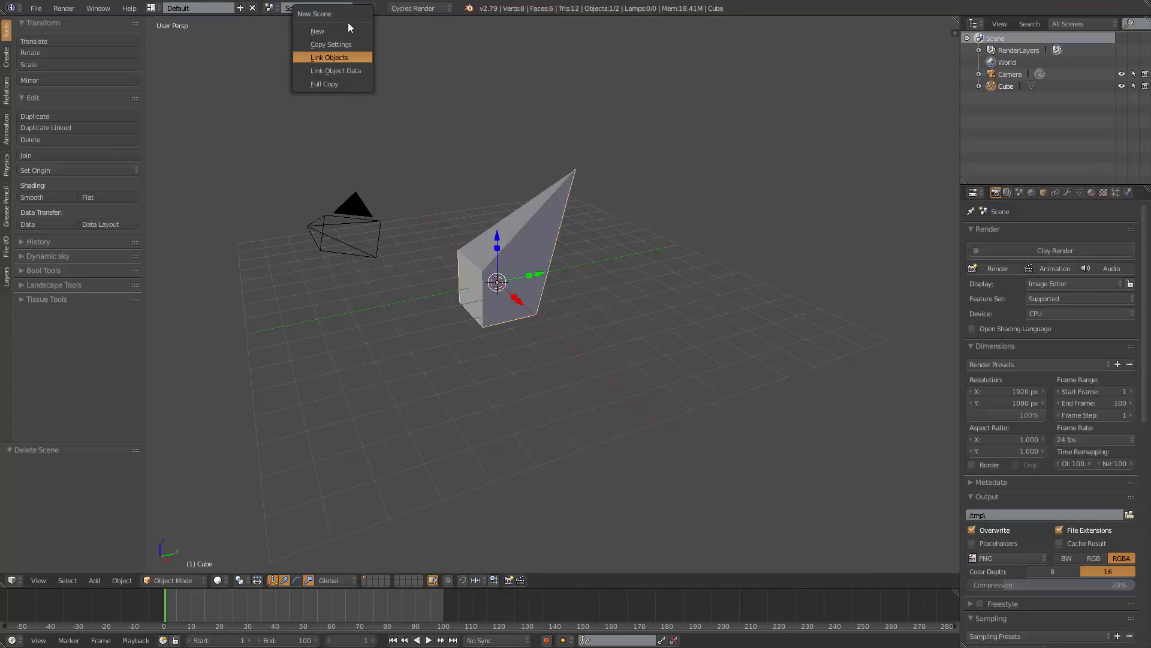
pyautogui.click(349, 71)
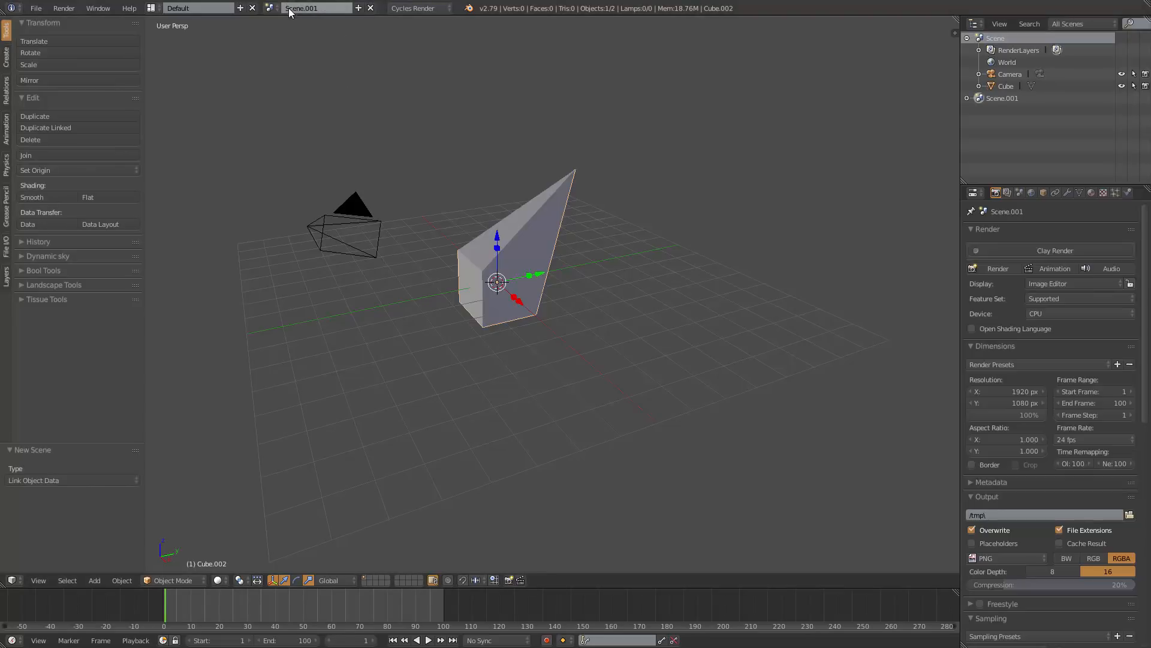
# Briefly enter and leave Edit Mode, and try moving the deformed cube along Y and rotating it in Object Mode
pyautogui.press('Tab')
pyautogui.press('Tab')
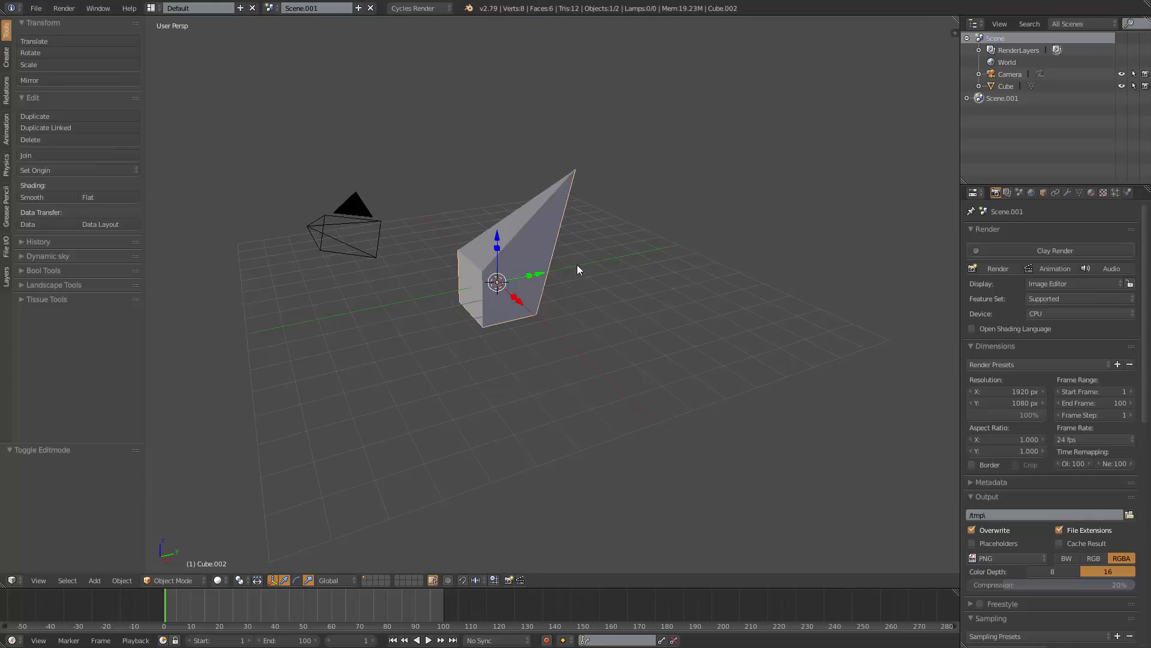
pyautogui.moveTo(542, 275); pyautogui.dragTo(570, 270)
pyautogui.press('r')
pyautogui.press('Escape')
# Move the raised vertex back to restore the cube shape in Edit Mode, and switch to the original scene to compare the mesh
pyautogui.press('Tab')
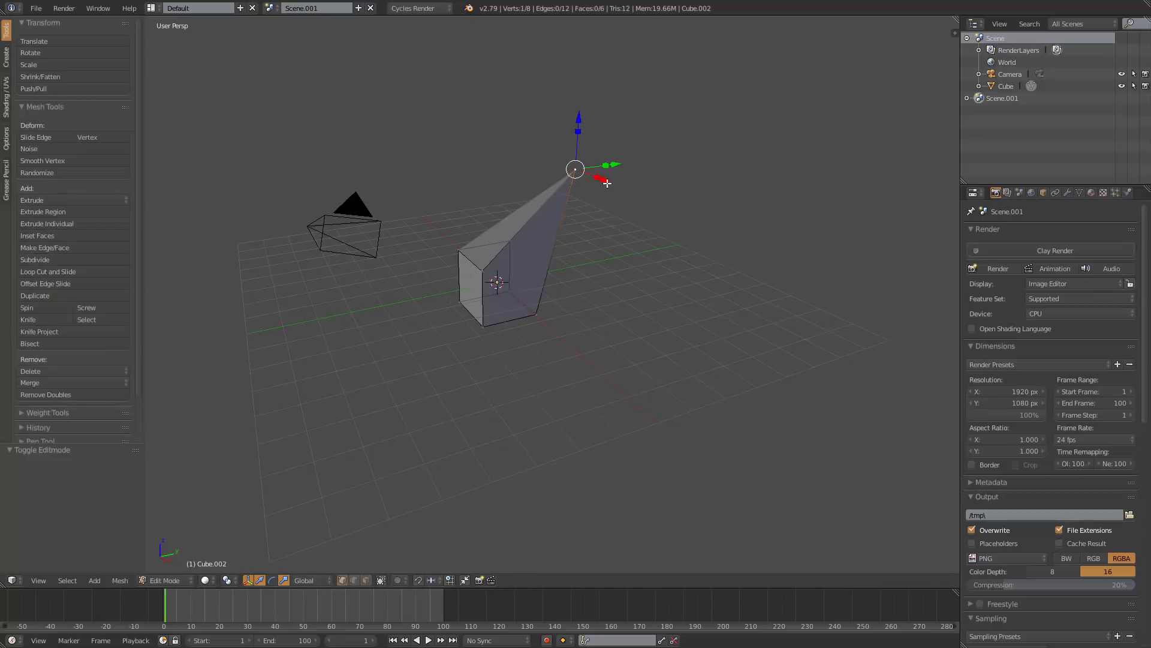
pyautogui.press('g')
pyautogui.click(576, 293)
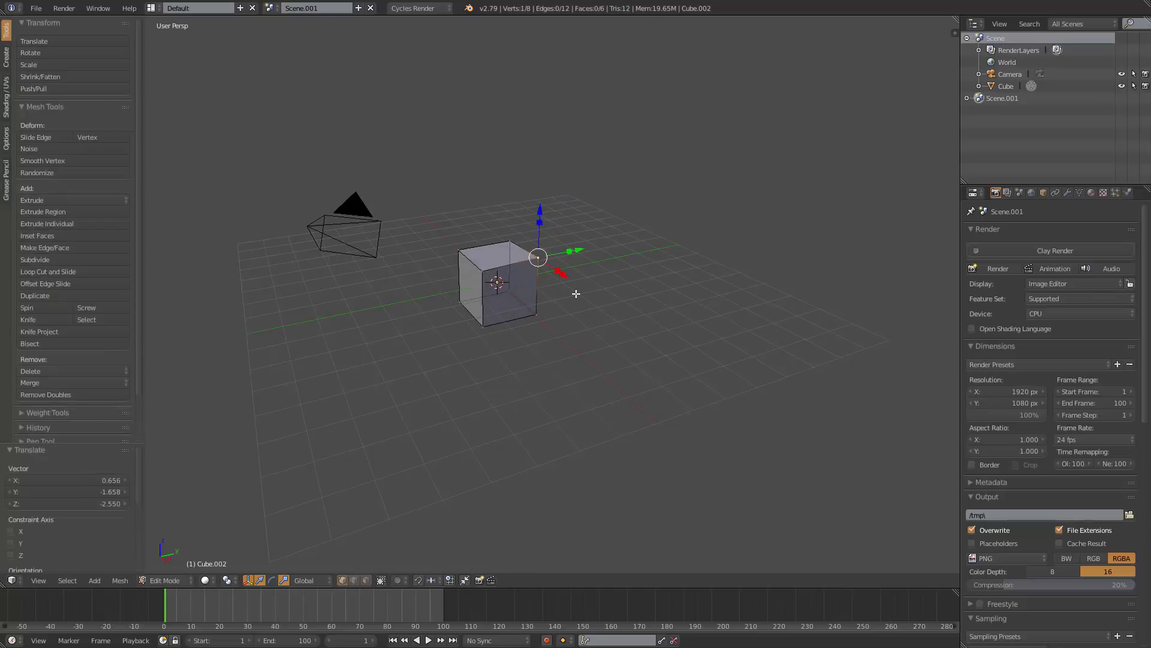
pyautogui.press('Tab')
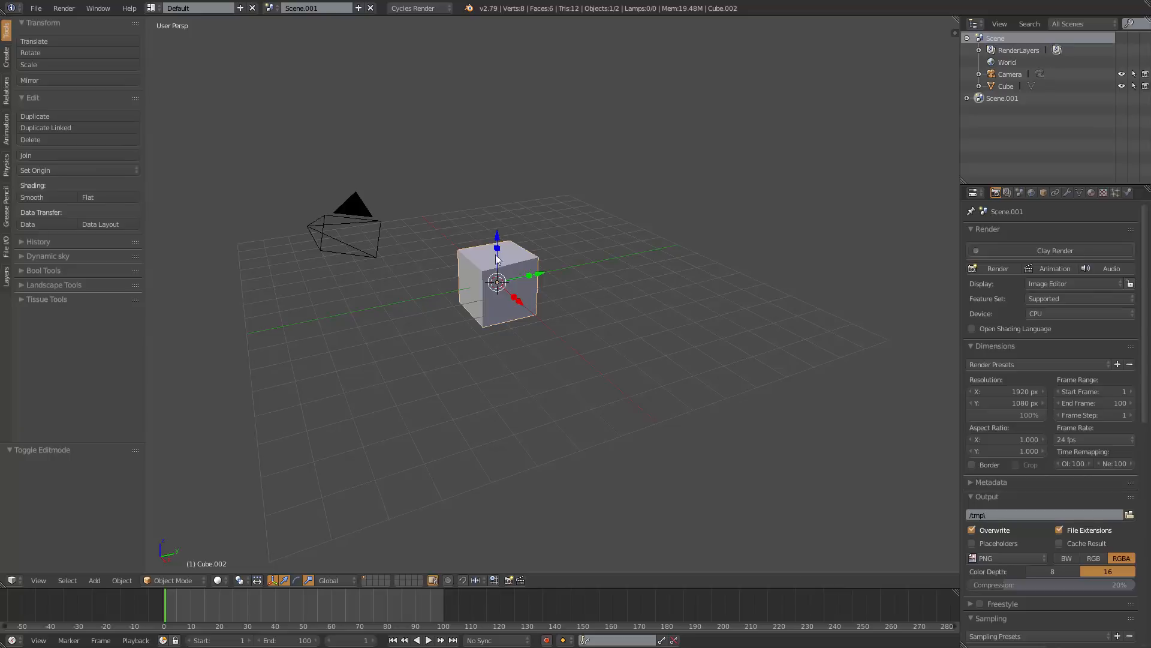
pyautogui.click(271, 8)
pyautogui.click(286, 27)
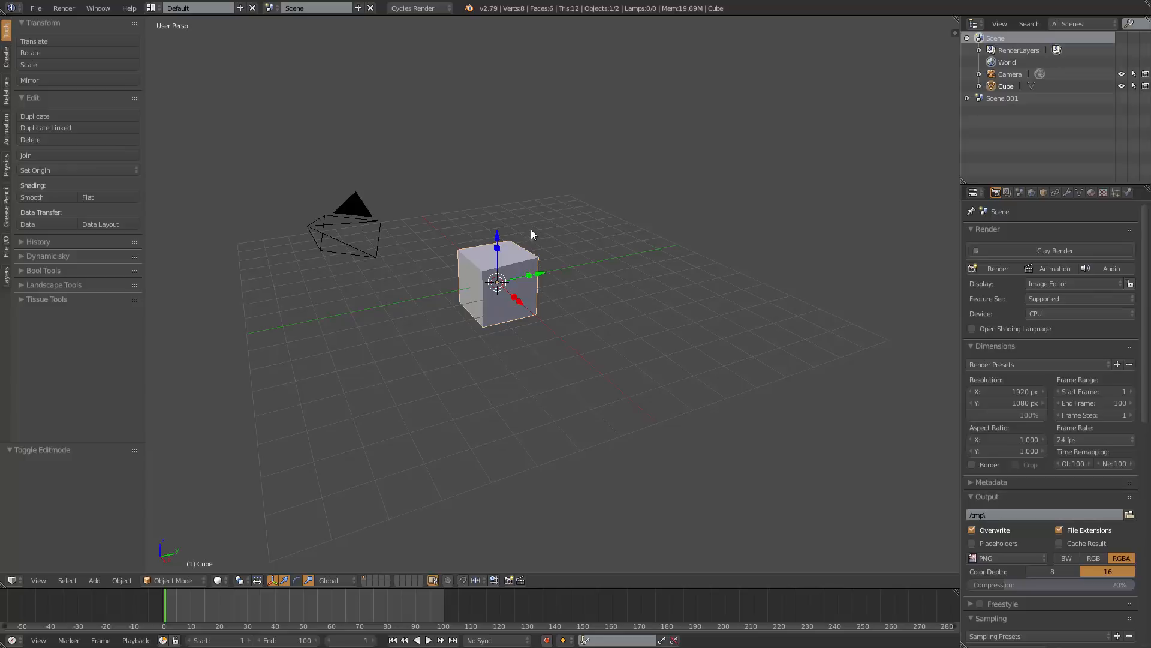
# In Scene.001, move the cube about 7.19 units along Y, rotate it freely, and scale it by about 2.29
pyautogui.click(270, 8)
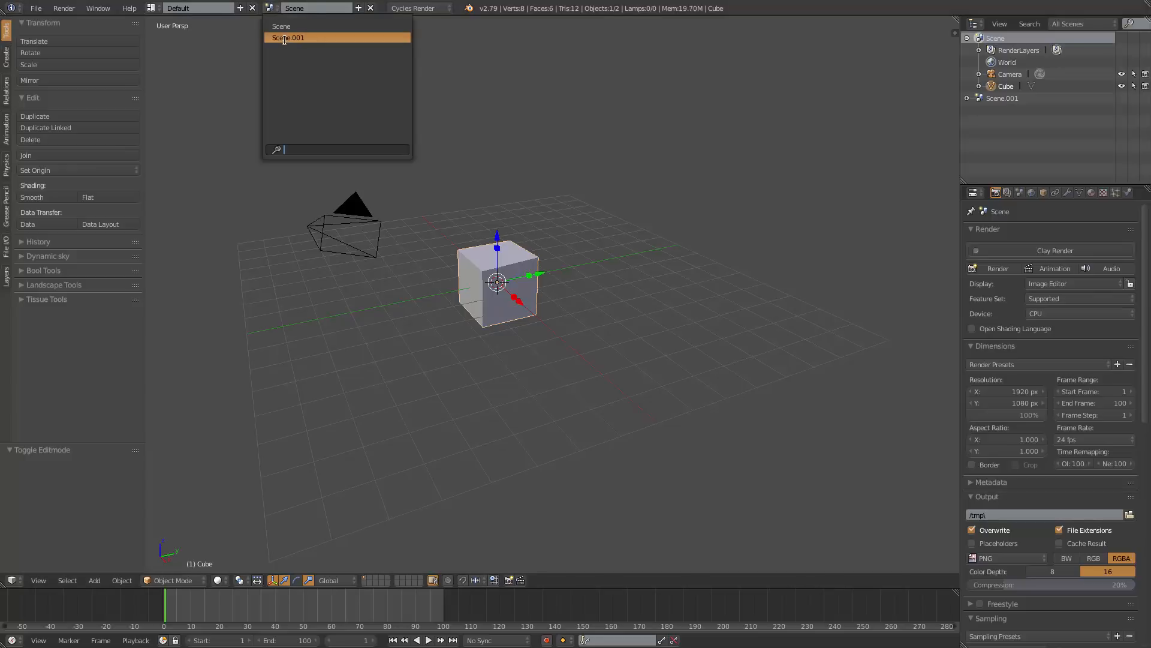
pyautogui.click(285, 38)
pyautogui.moveTo(540, 276); pyautogui.dragTo(705, 237)
pyautogui.press('r')
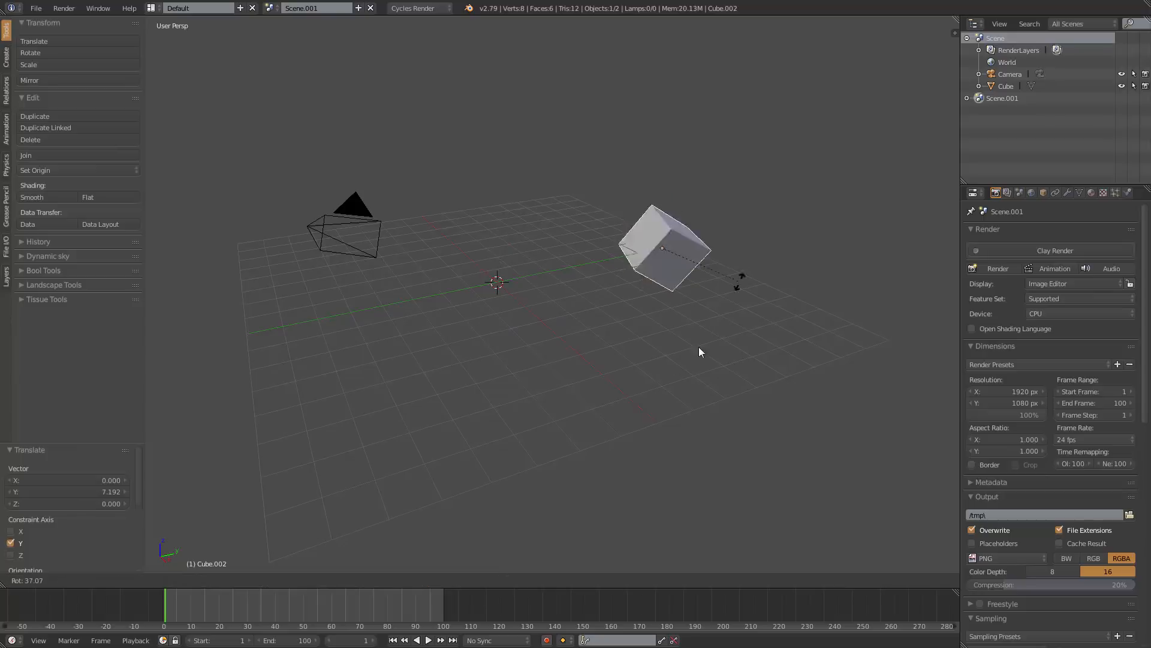
pyautogui.click(655, 361)
pyautogui.press('s')
pyautogui.click(853, 417)
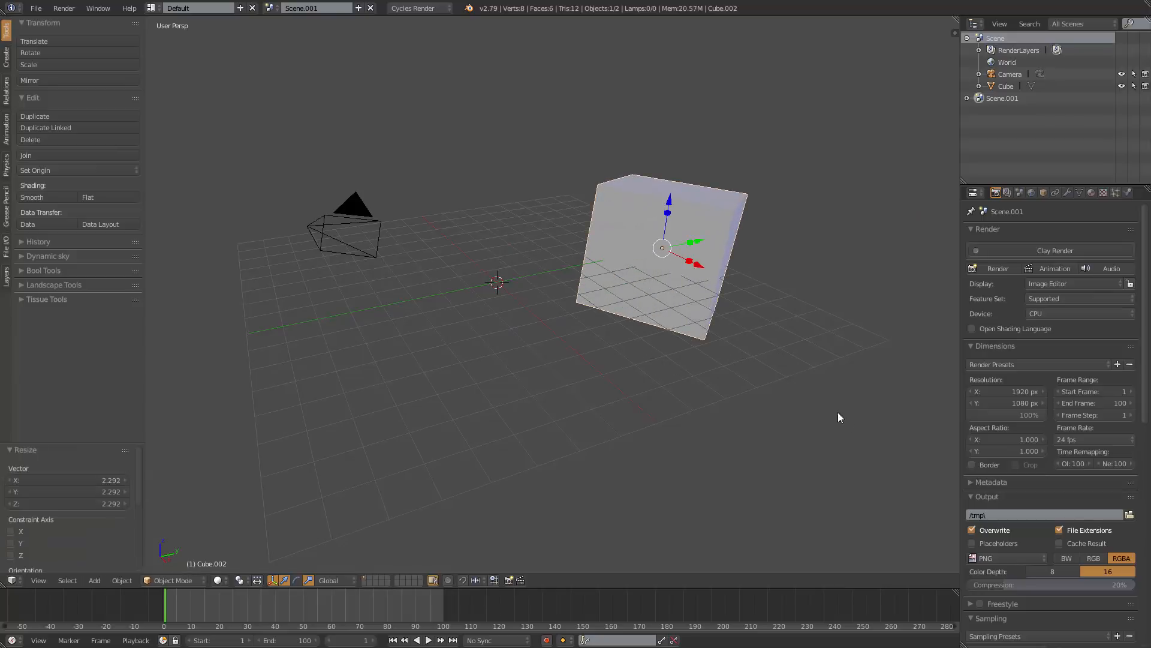
# In the original scene, move the cube's upper corner vertex nearest the camera by about -3.01, -3.52 and 2.67 in X, Y and Z
pyautogui.click(273, 8)
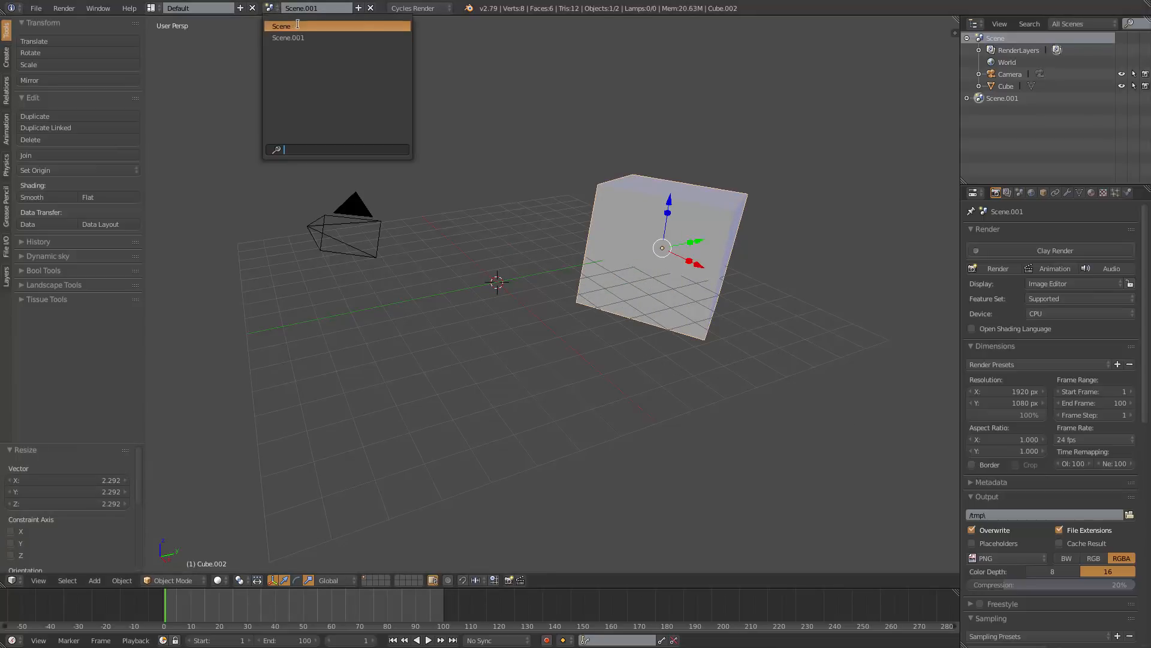
pyautogui.click(299, 26)
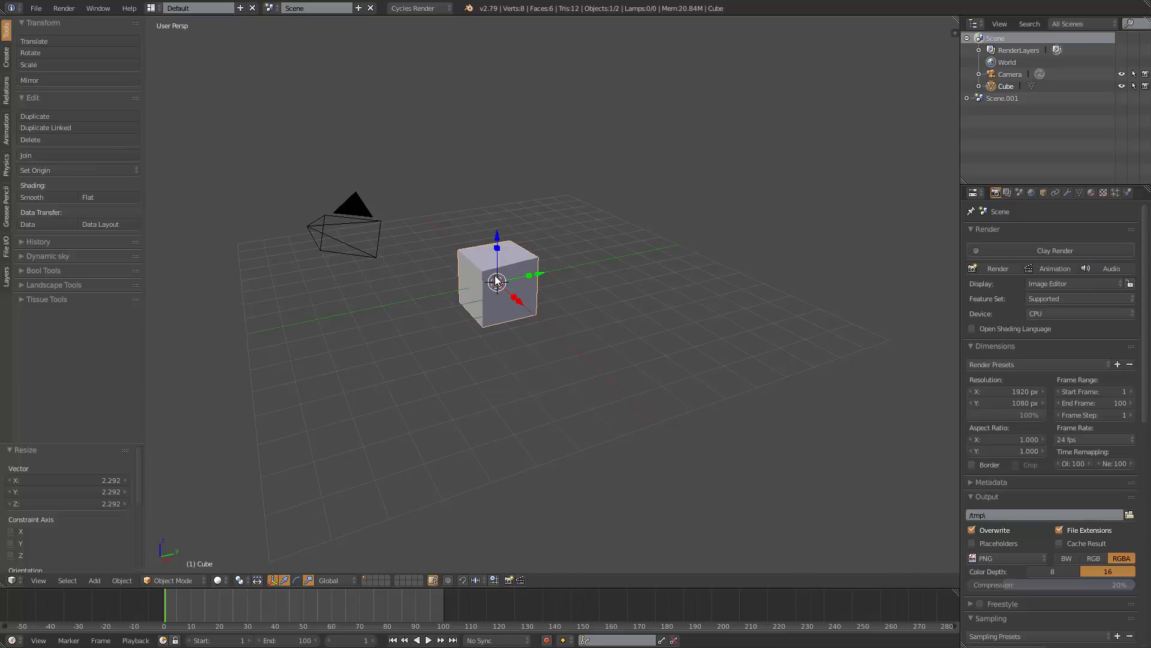
pyautogui.hotkey('ctrl', 'Tab')
pyautogui.click(617, 283)
pyautogui.rightClick(463, 252)
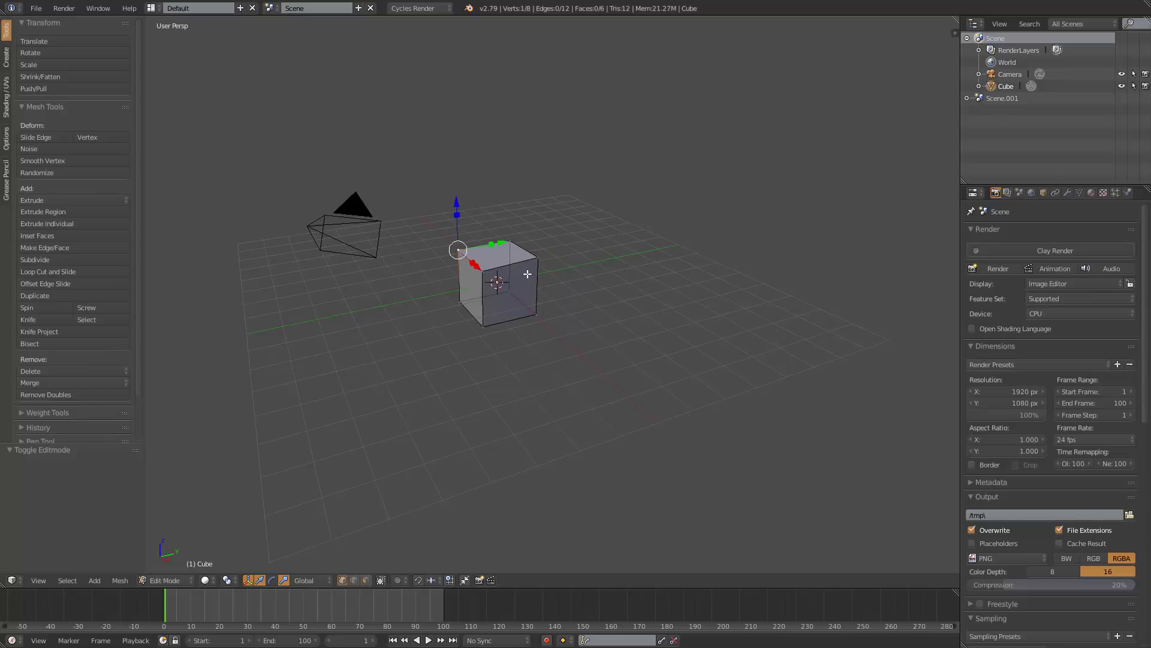
pyautogui.press('g')
pyautogui.click(379, 175)
# Move the cube's opposite lower corner vertex by about 3.28, 5.37 and -1.66 in X, Y and Z, and return to Object Mode
pyautogui.rightClick(552, 319)
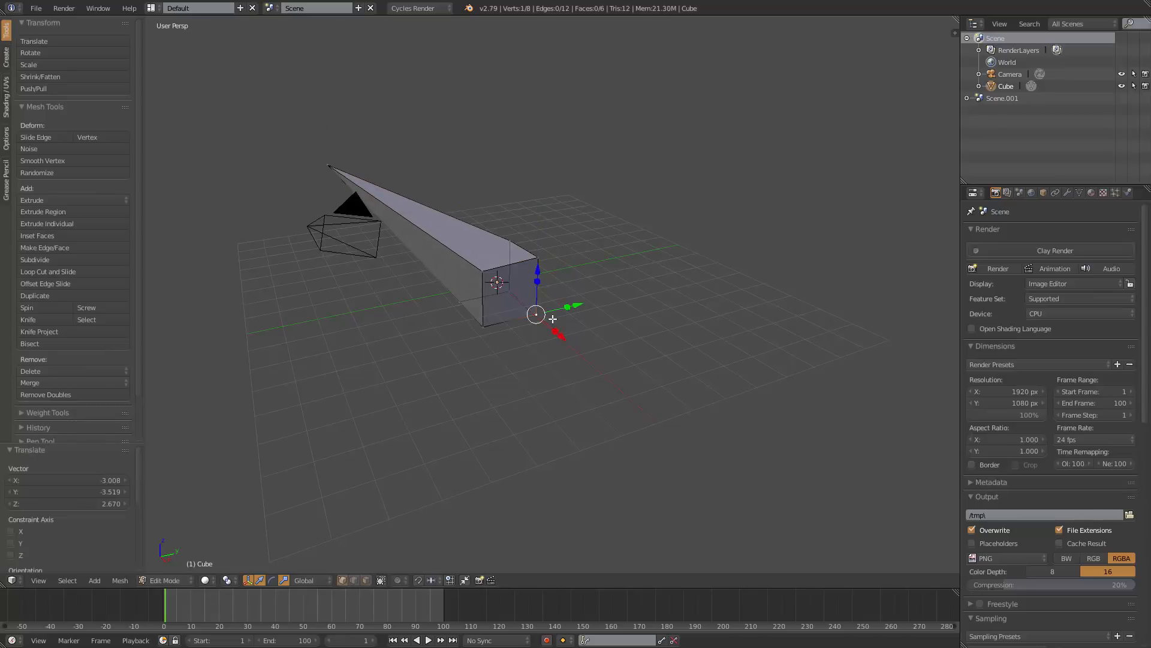
pyautogui.press('g')
pyautogui.click(720, 367)
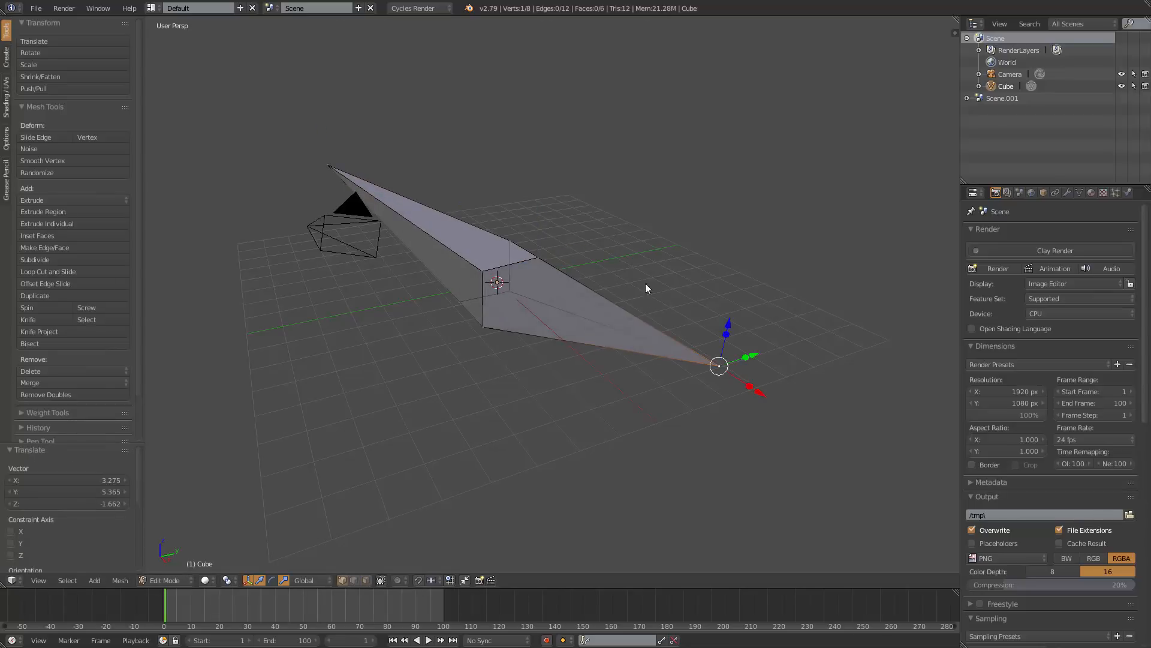
pyautogui.press('Tab')
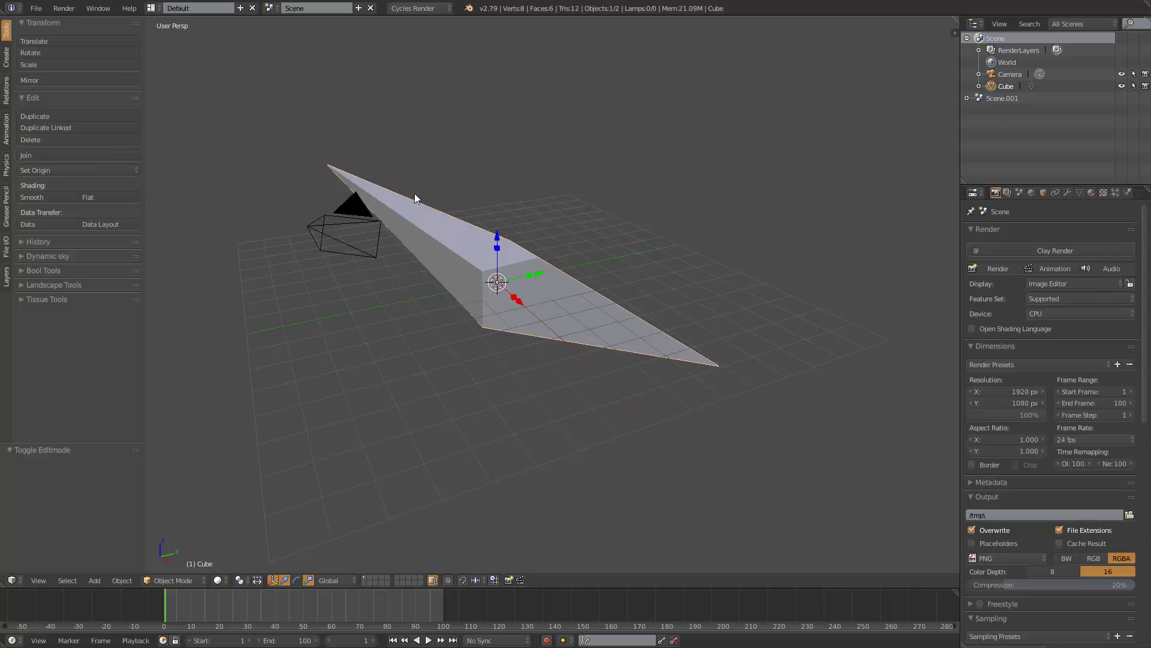
# Switch to Scene.001 to check the cube's shared mesh there, and delete that scene
pyautogui.click(269, 8)
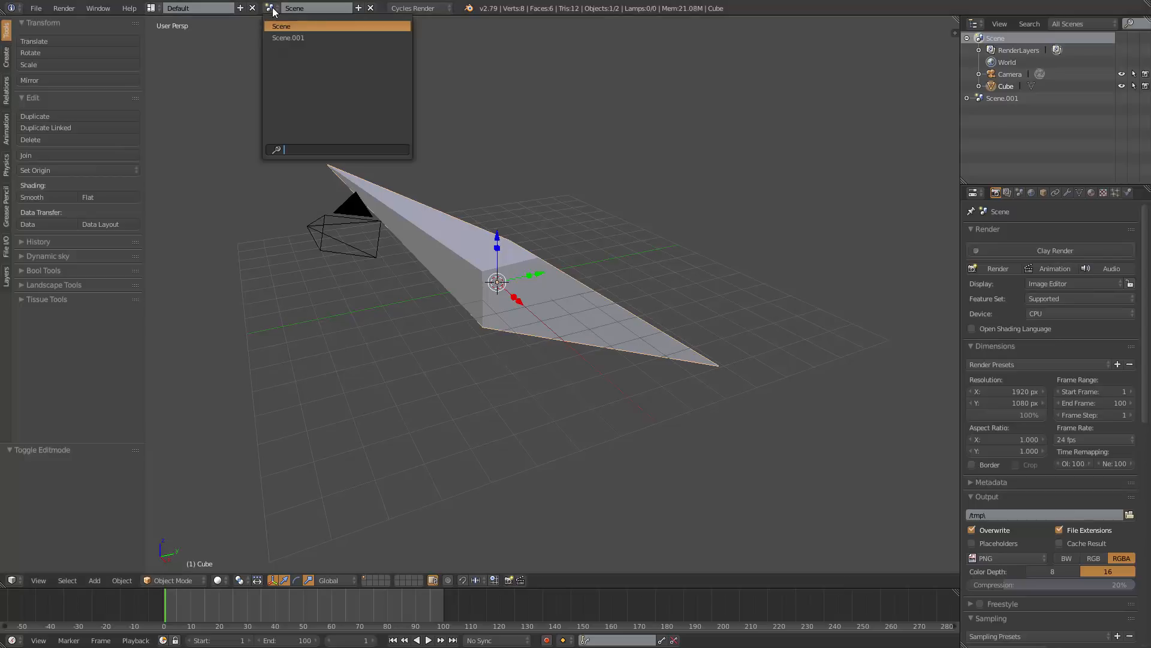
pyautogui.click(284, 39)
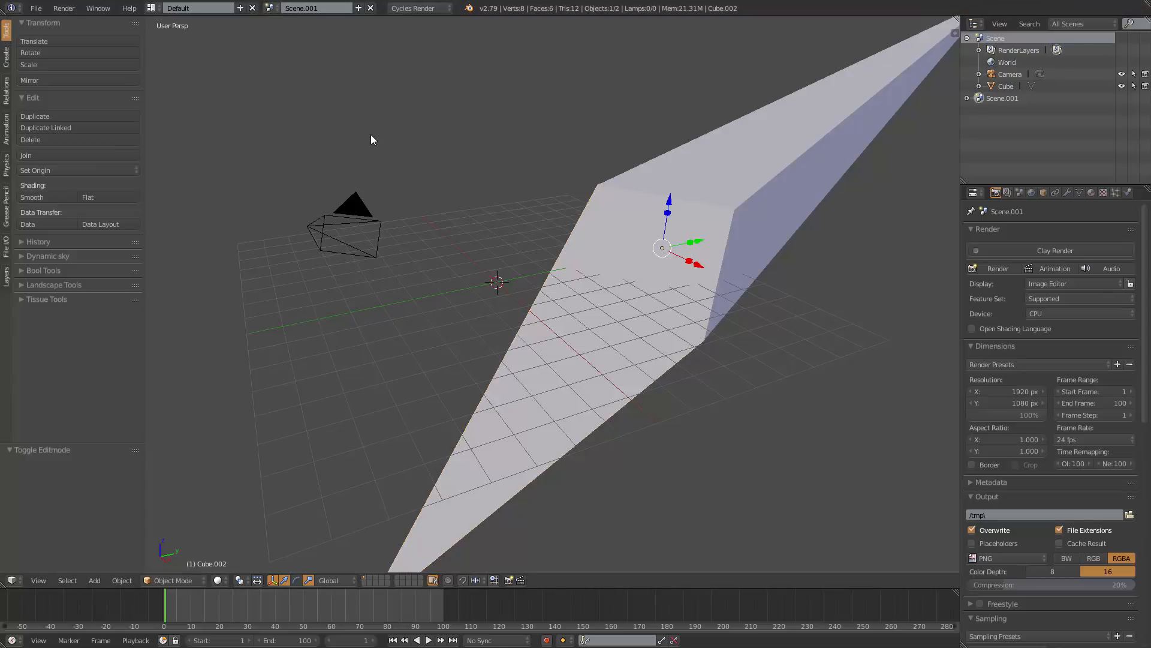
pyautogui.click(358, 7)
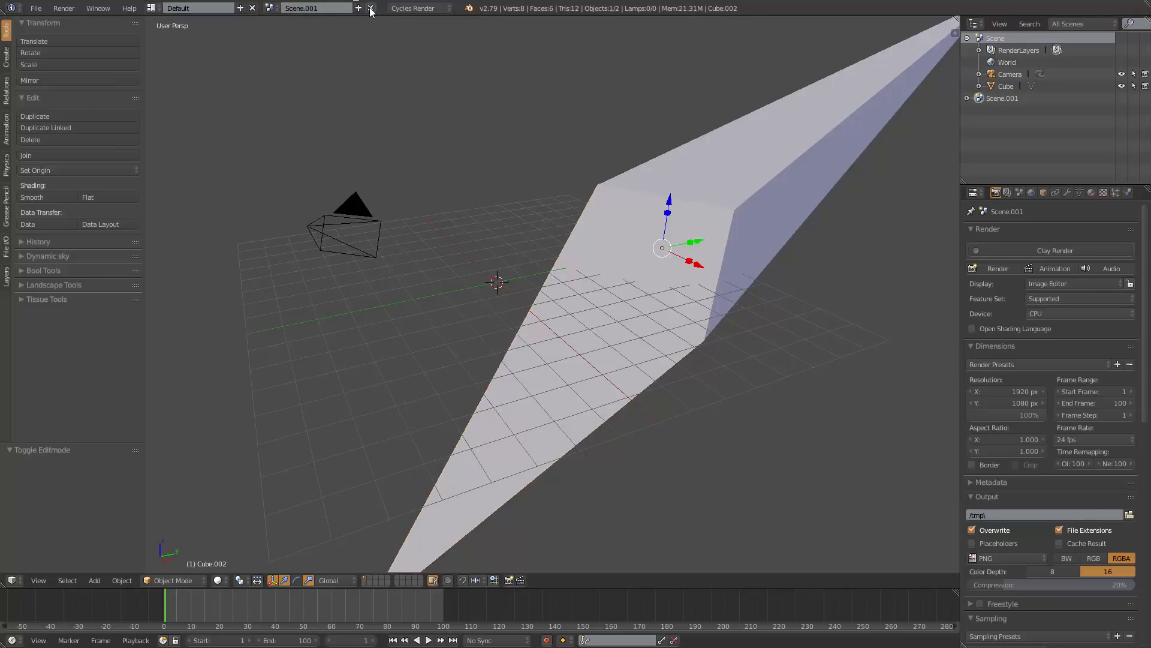
pyautogui.click(370, 8)
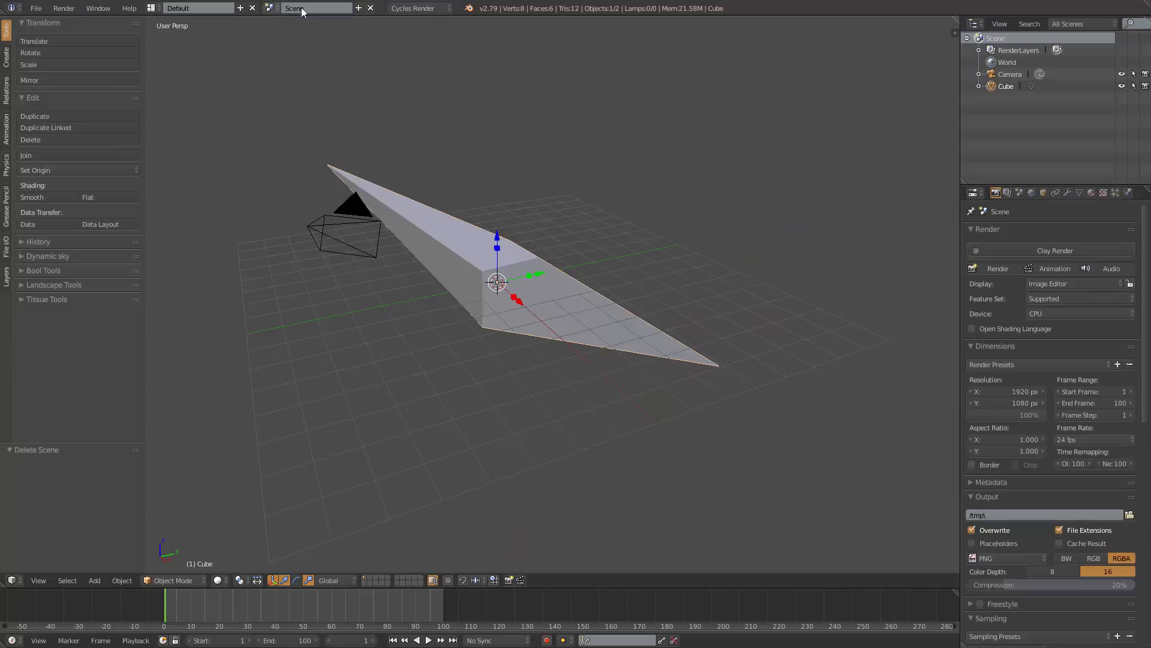
# Create a Full Copy of the scene, review the new-scene options, and delete the copied scene
pyautogui.click(358, 8)
pyautogui.click(340, 85)
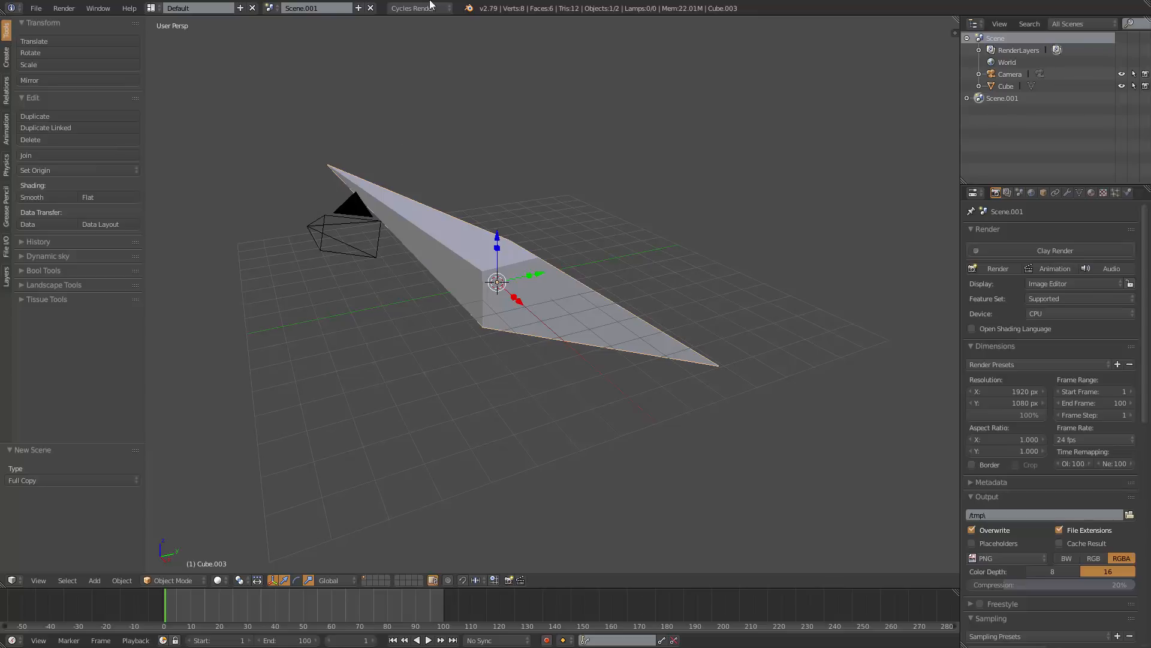
pyautogui.click(358, 8)
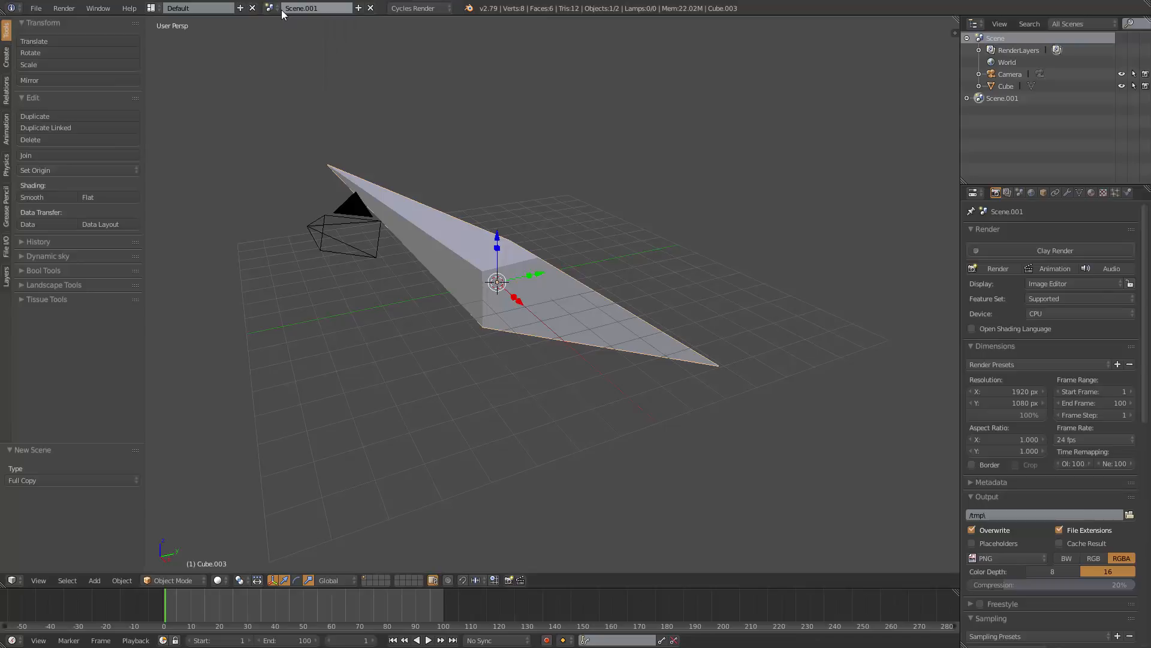
pyautogui.click(358, 8)
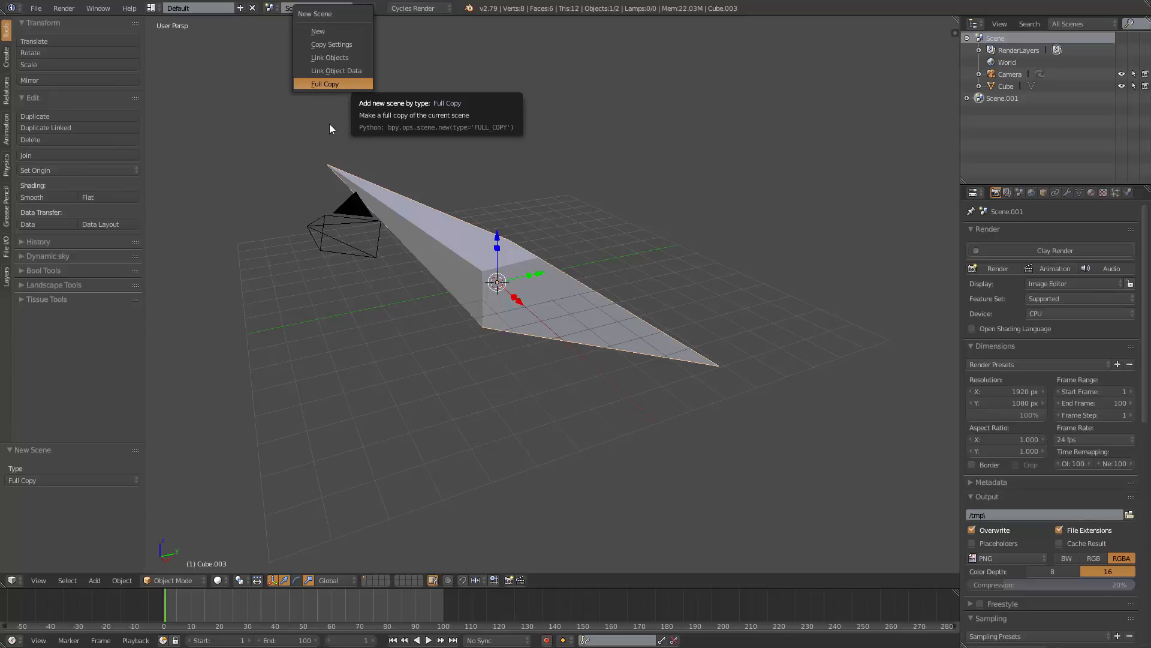
pyautogui.click(370, 8)
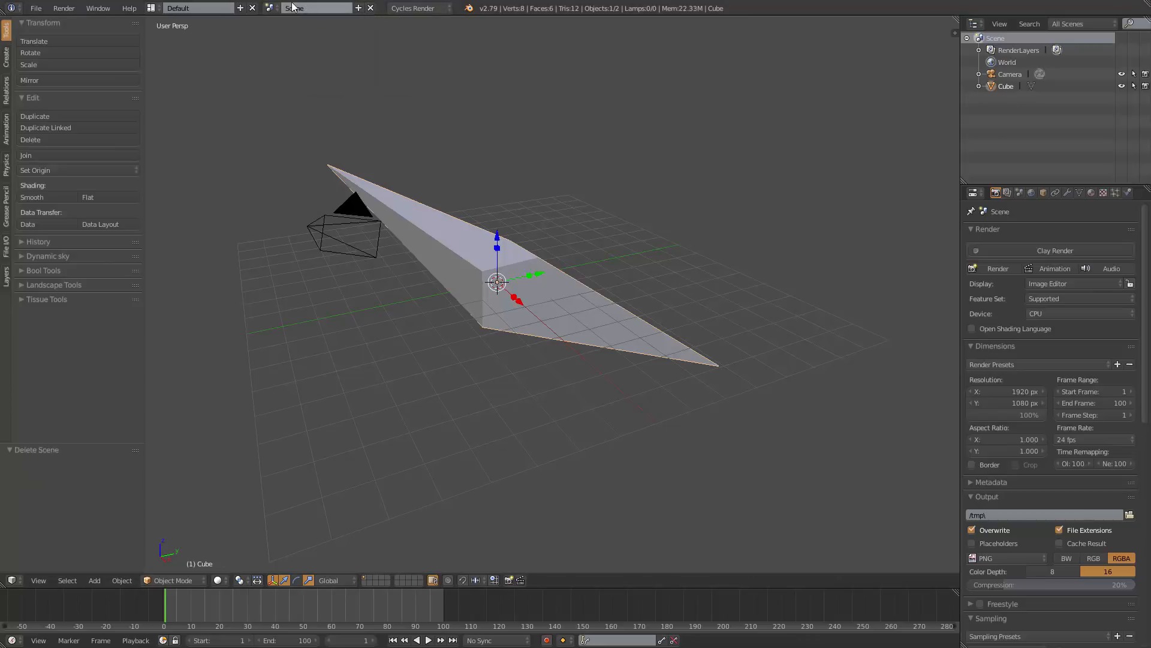
# Create a new scene with Link Object Data, and in it move the cube along positive Y and rotate it about 81.2°
pyautogui.click(358, 8)
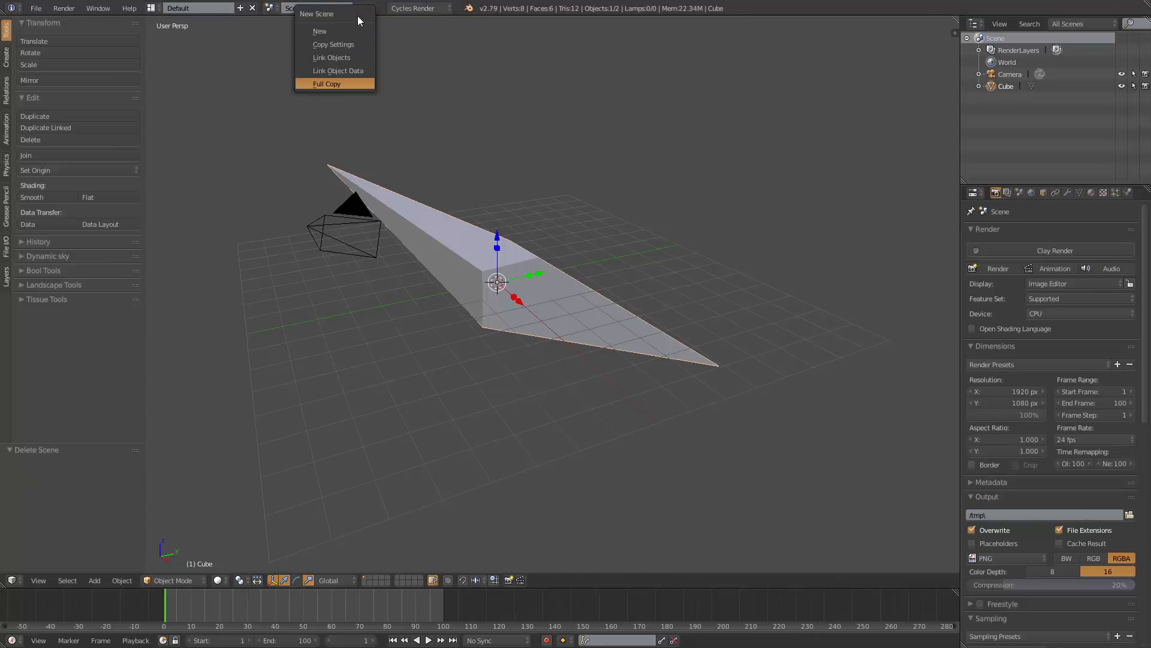
pyautogui.click(335, 71)
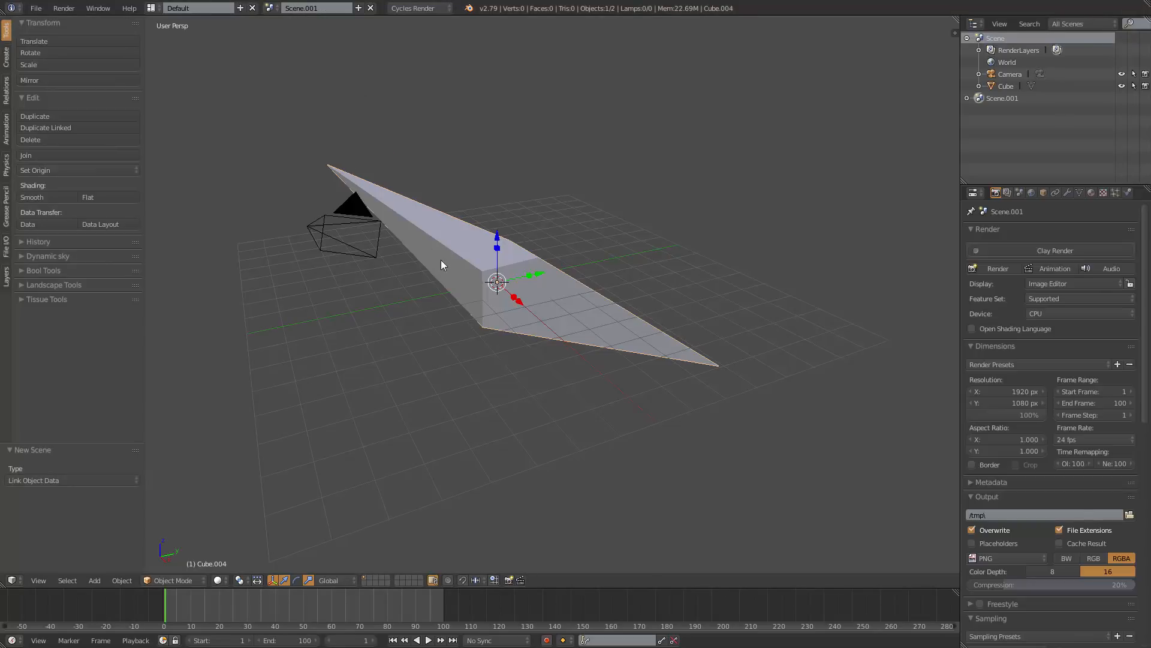
pyautogui.moveTo(538, 275); pyautogui.dragTo(722, 228)
pyautogui.press('r')
pyautogui.click(556, 367)
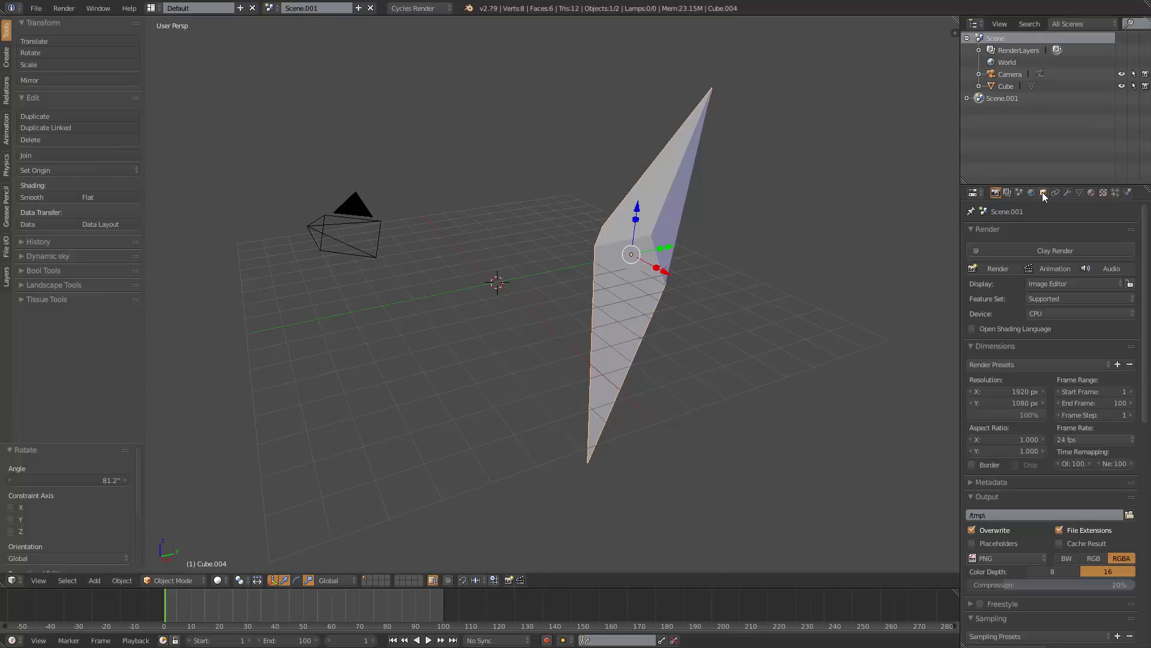
# Review the cube's mesh data-blocks and the scene list, and make the cube's mesh in Scene.001 a single-user copy
pyautogui.click(1080, 193)
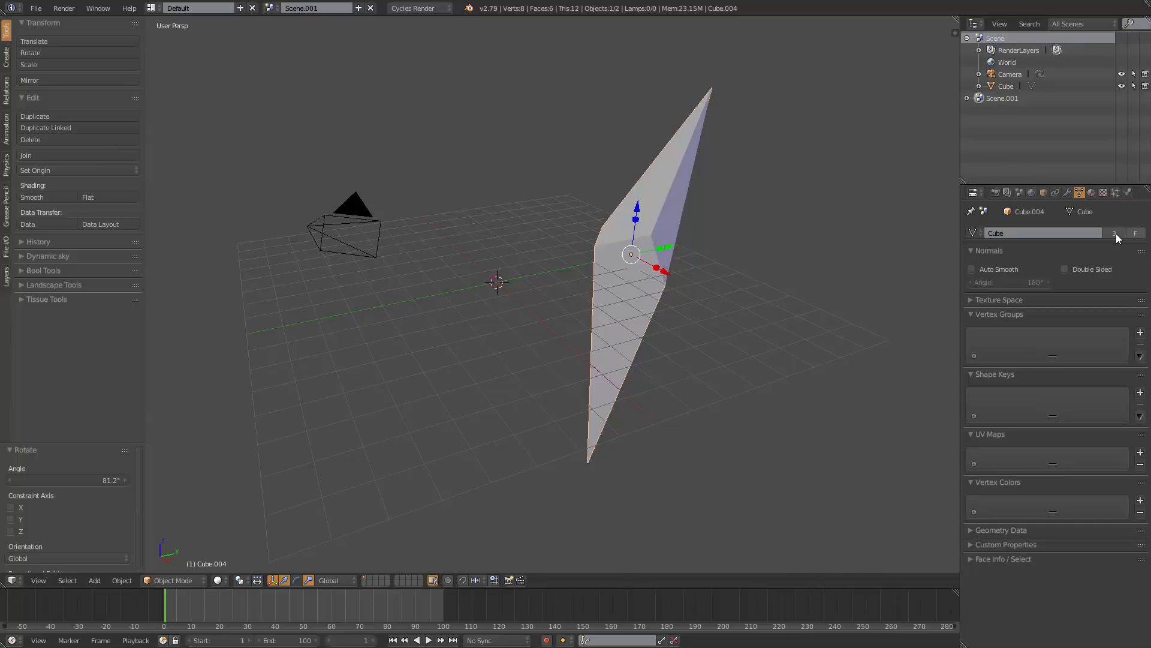
pyautogui.click(974, 233)
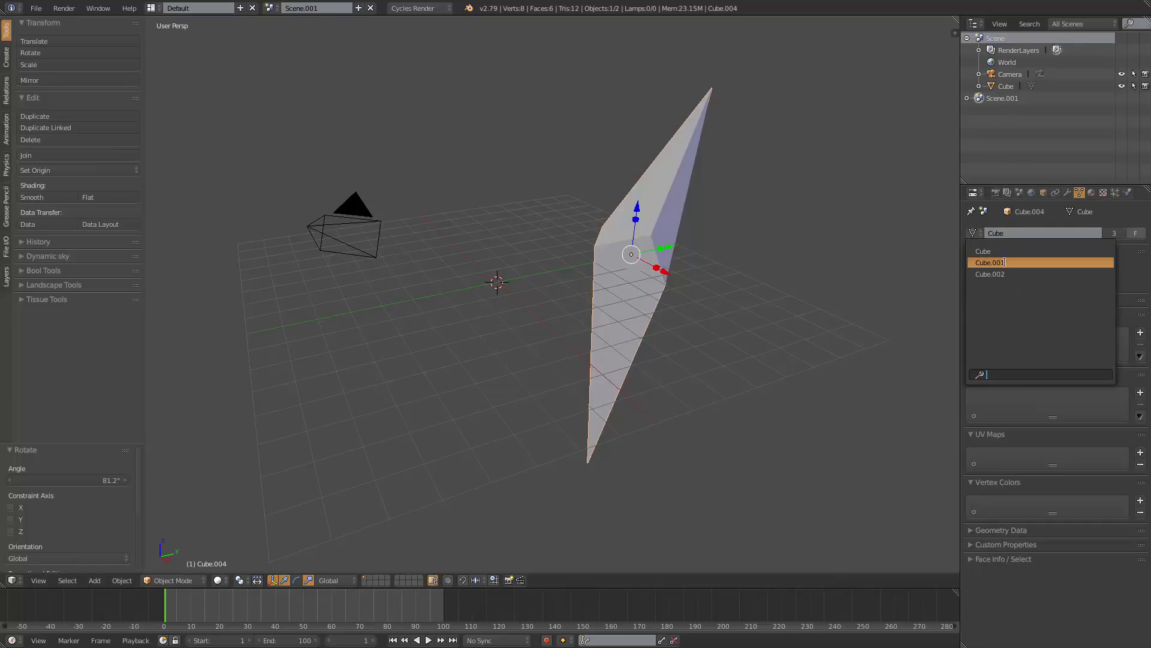
pyautogui.click(270, 9)
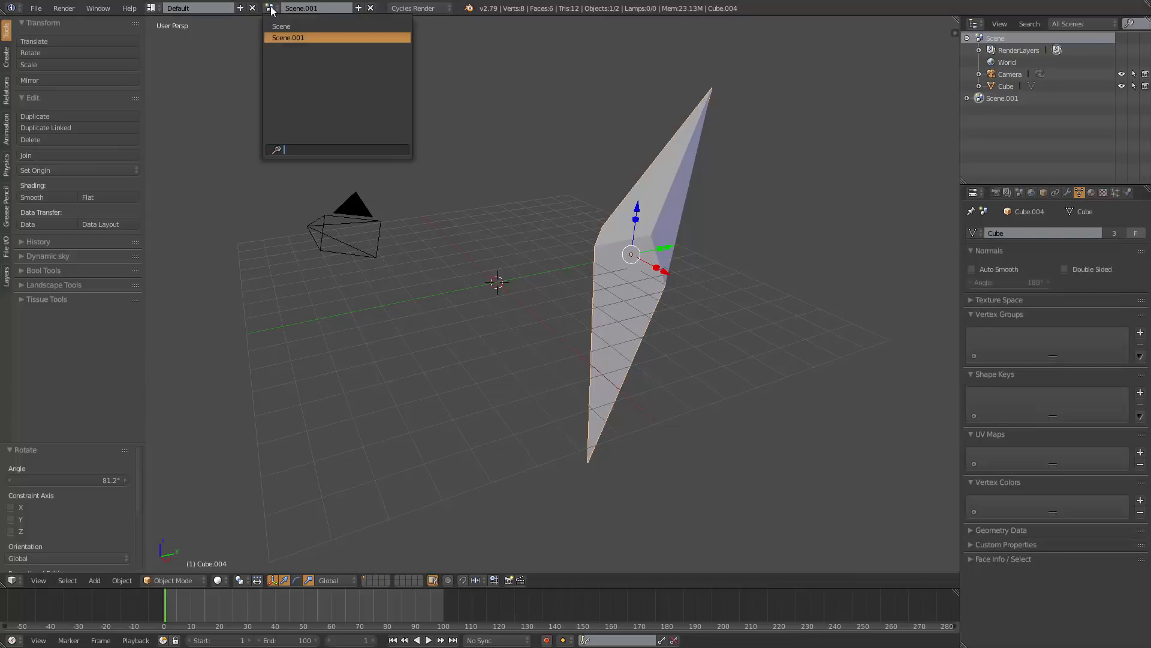
pyautogui.click(271, 10)
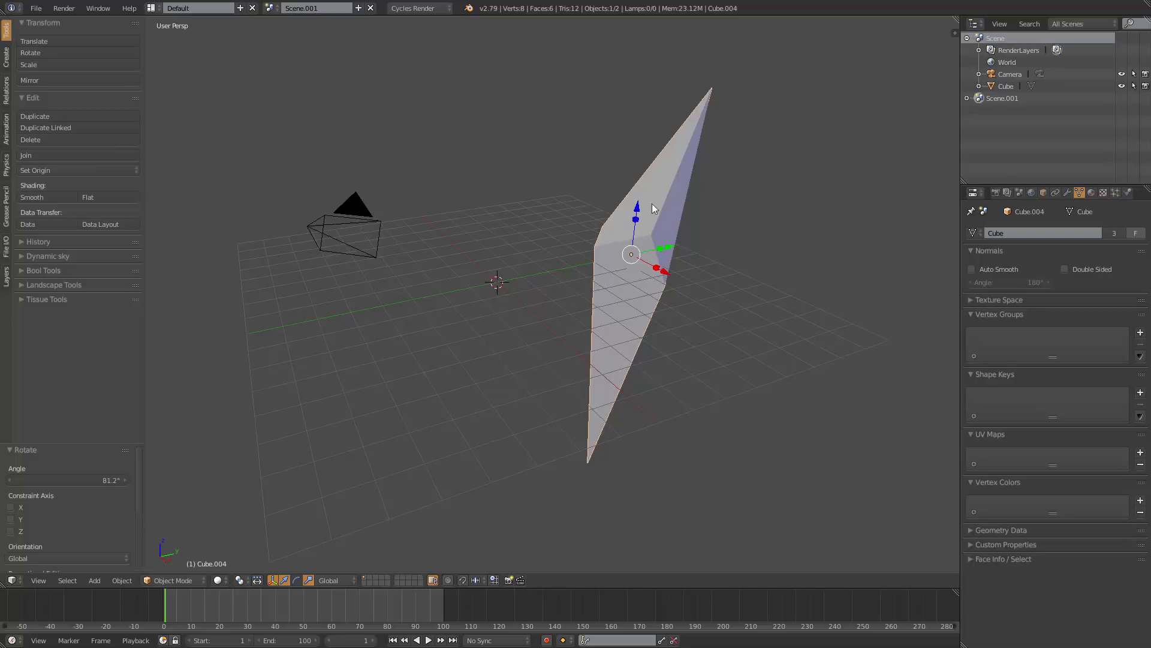
pyautogui.click(1117, 234)
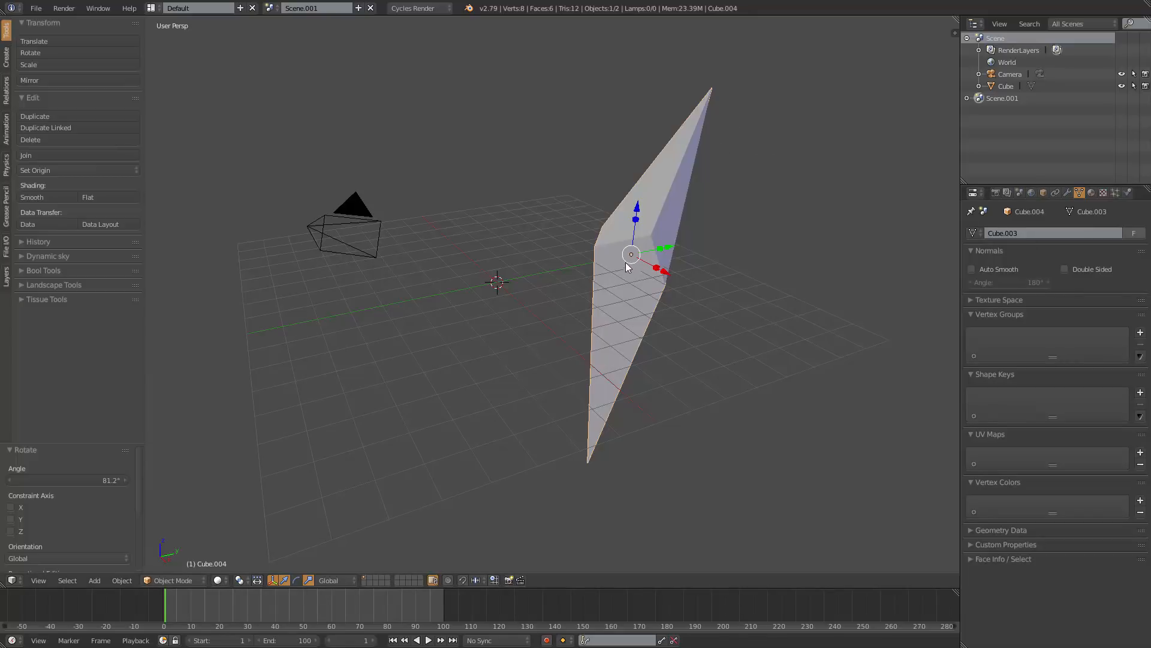
# Move the cube's lowest vertex up close to the rest of the mesh in Edit Mode, and return to Object Mode
pyautogui.press('Tab')
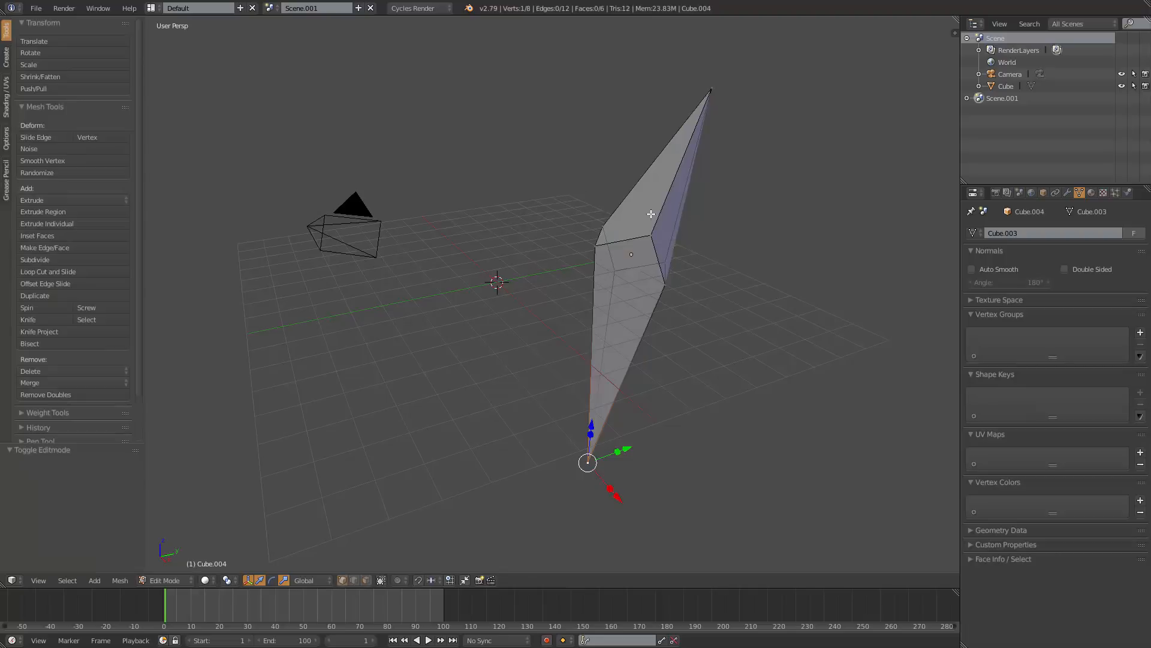
pyautogui.press('g')
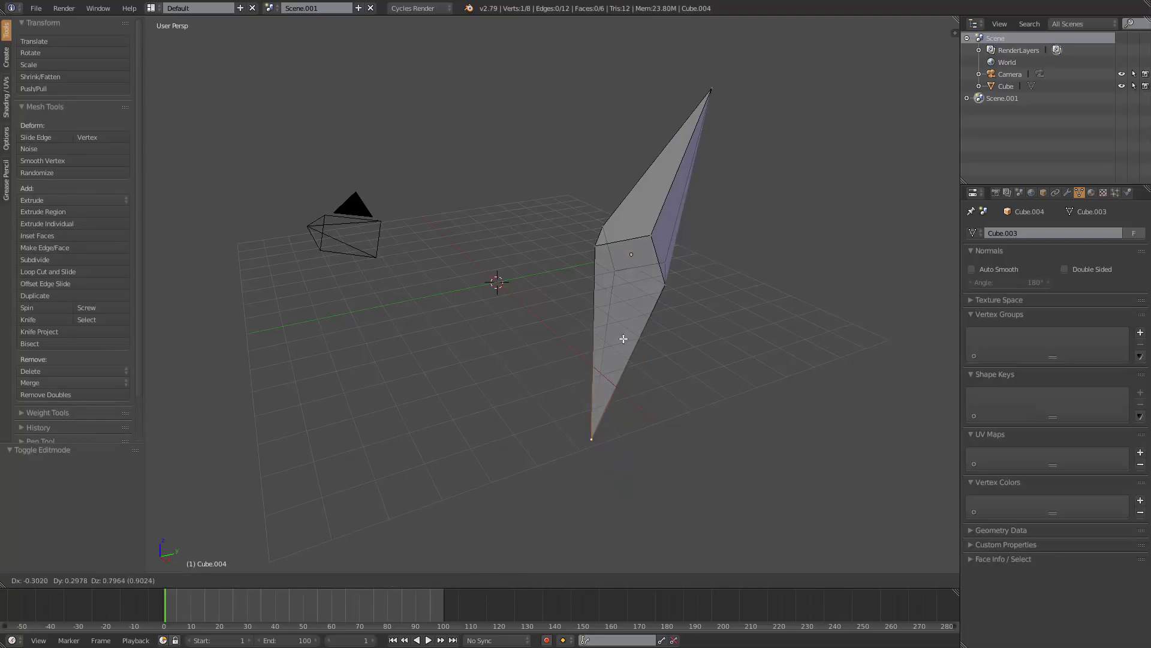
pyautogui.click(647, 264)
pyautogui.press('Tab')
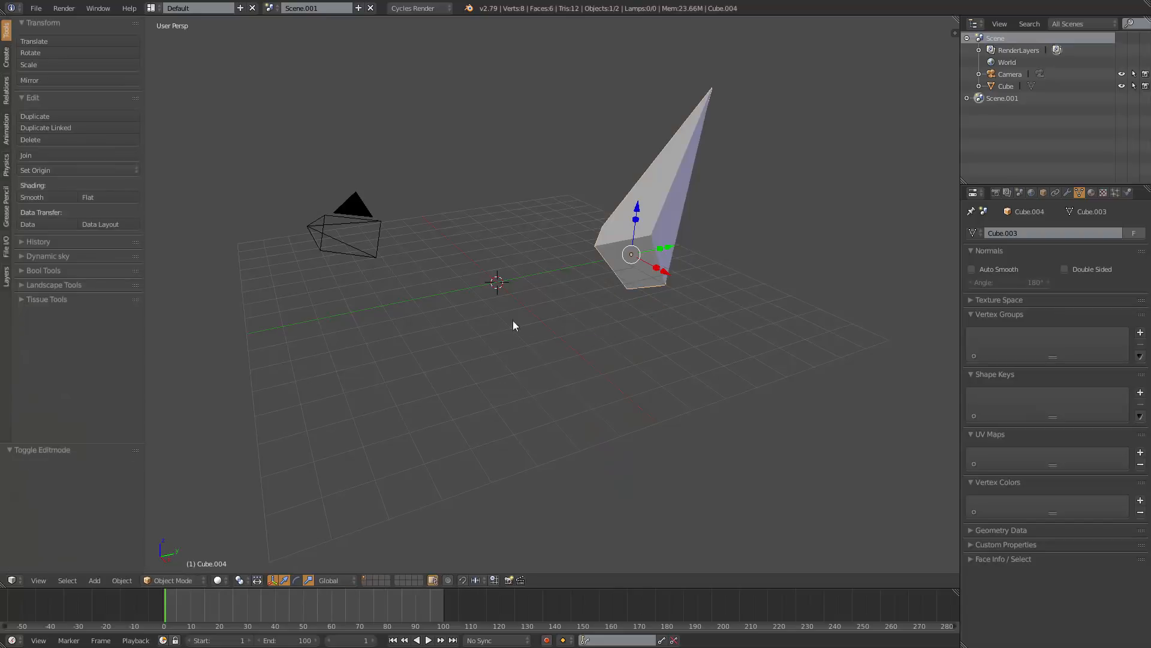
# Switch to the original scene to compare the cube's shape and mesh data-block, and return to Scene.001
pyautogui.click(269, 14)
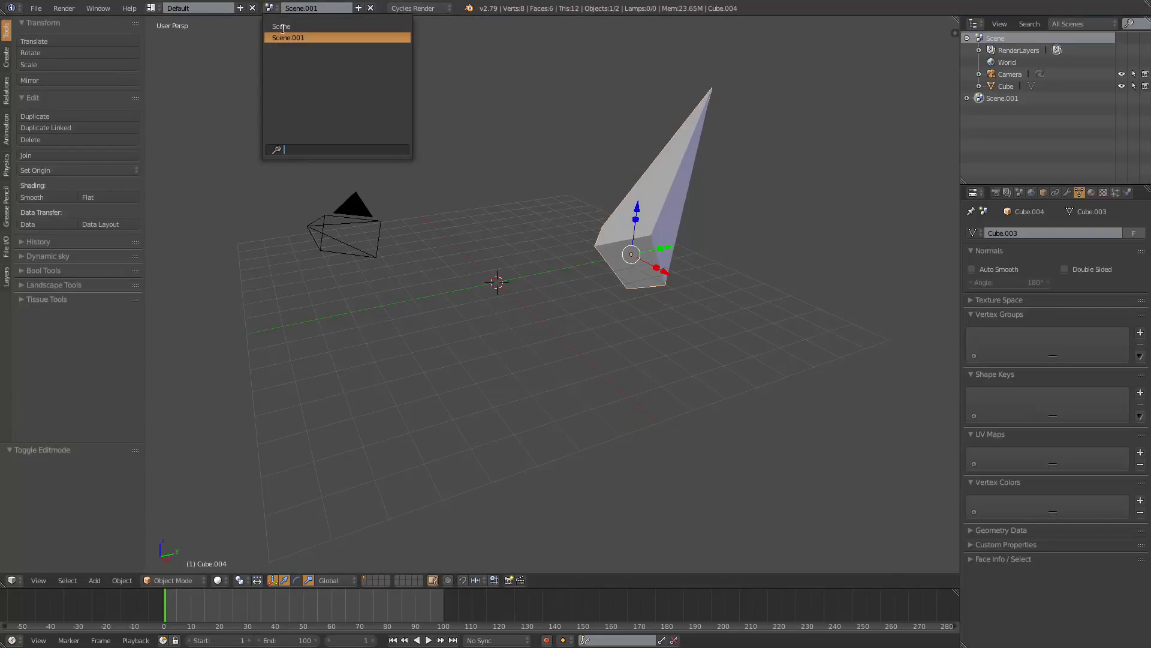
pyautogui.click(285, 24)
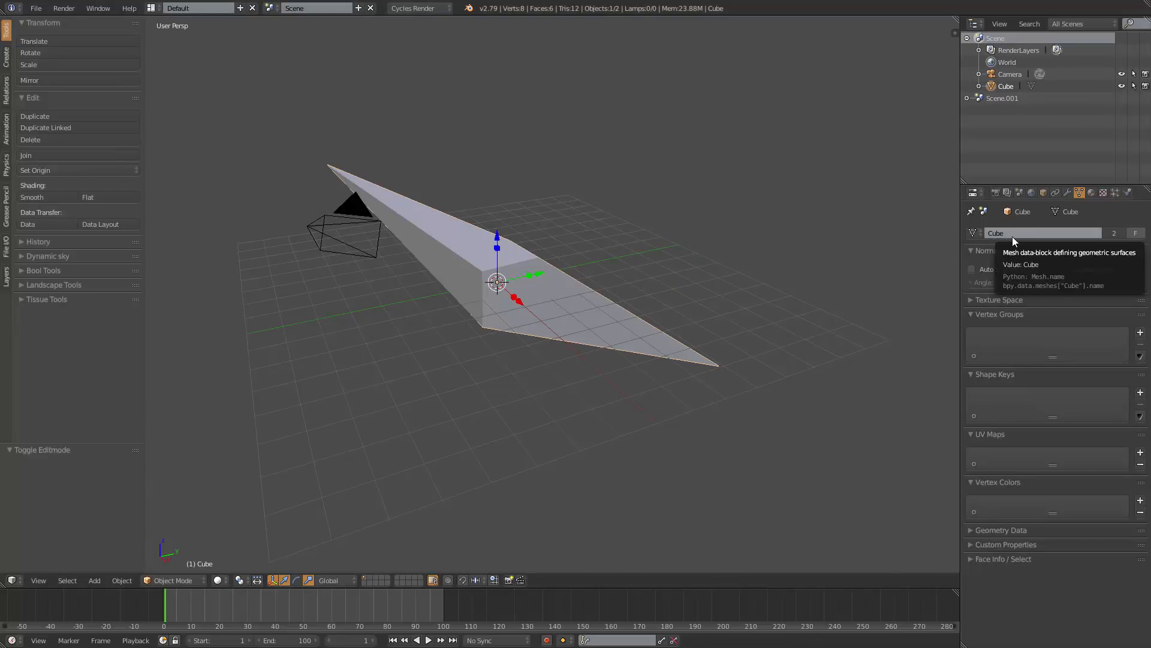
pyautogui.click(269, 8)
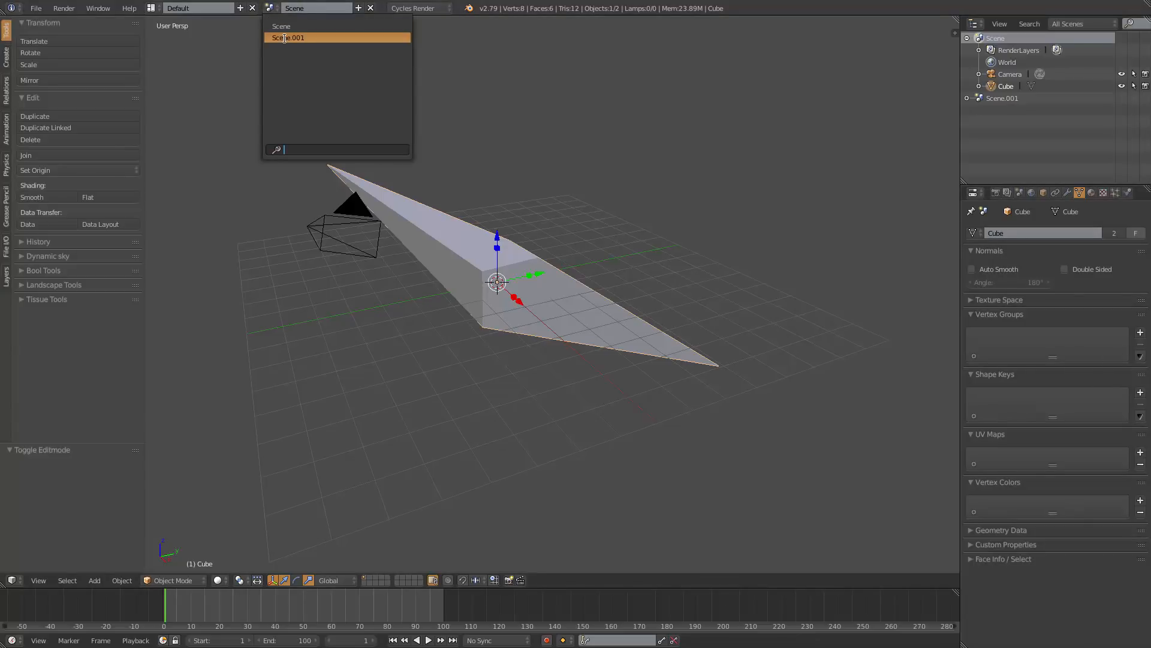
pyautogui.click(288, 37)
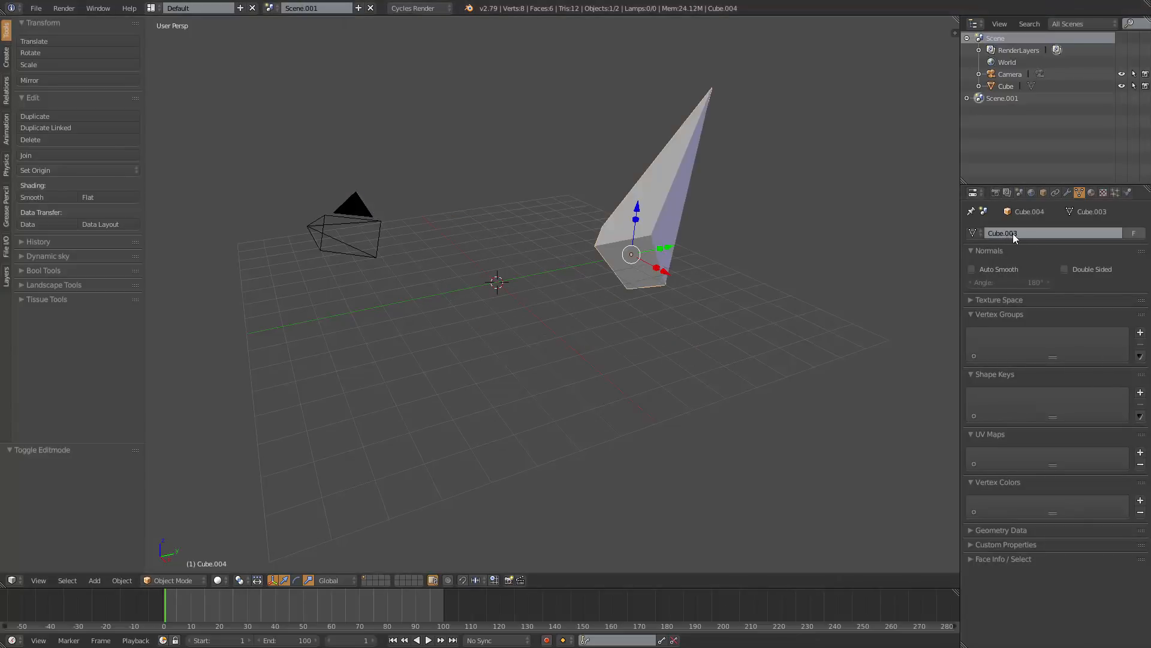
# Reassign the original Cube mesh data-block to the cube in Scene.001 and check the list of available meshes
pyautogui.click(975, 234)
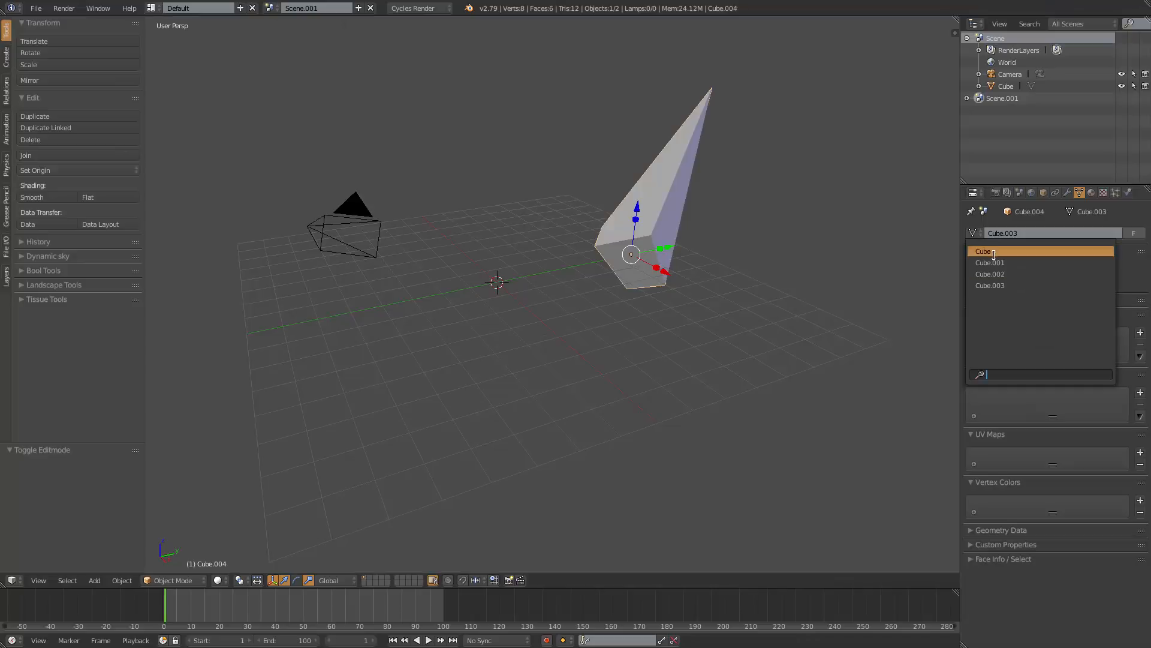
pyautogui.click(992, 251)
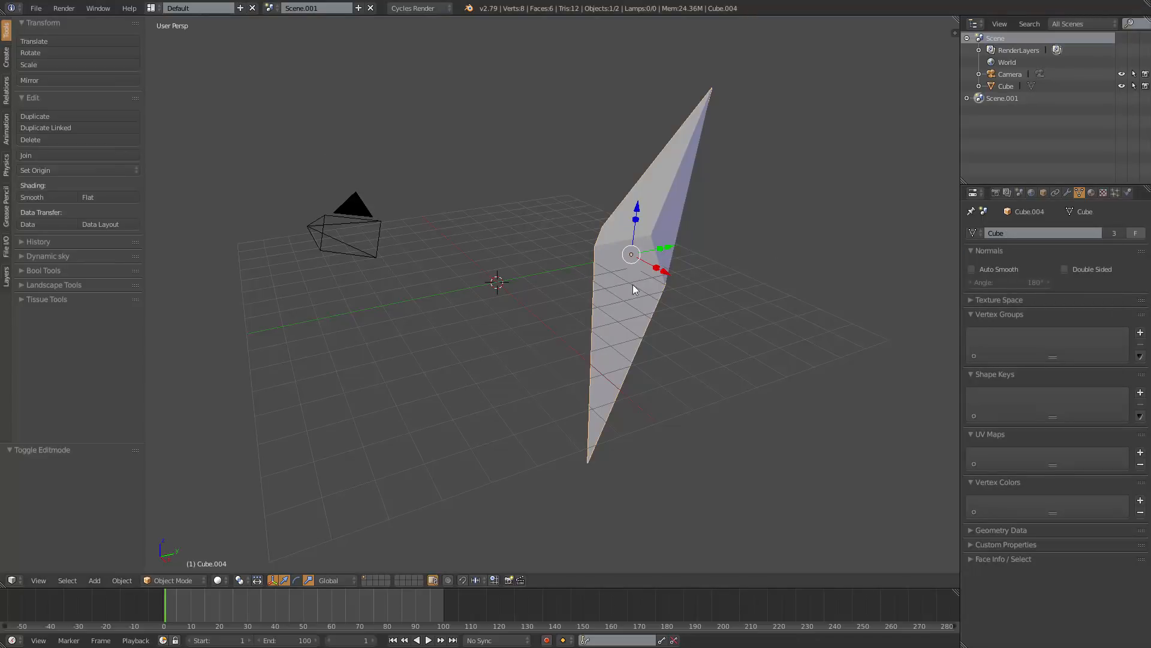
pyautogui.click(981, 234)
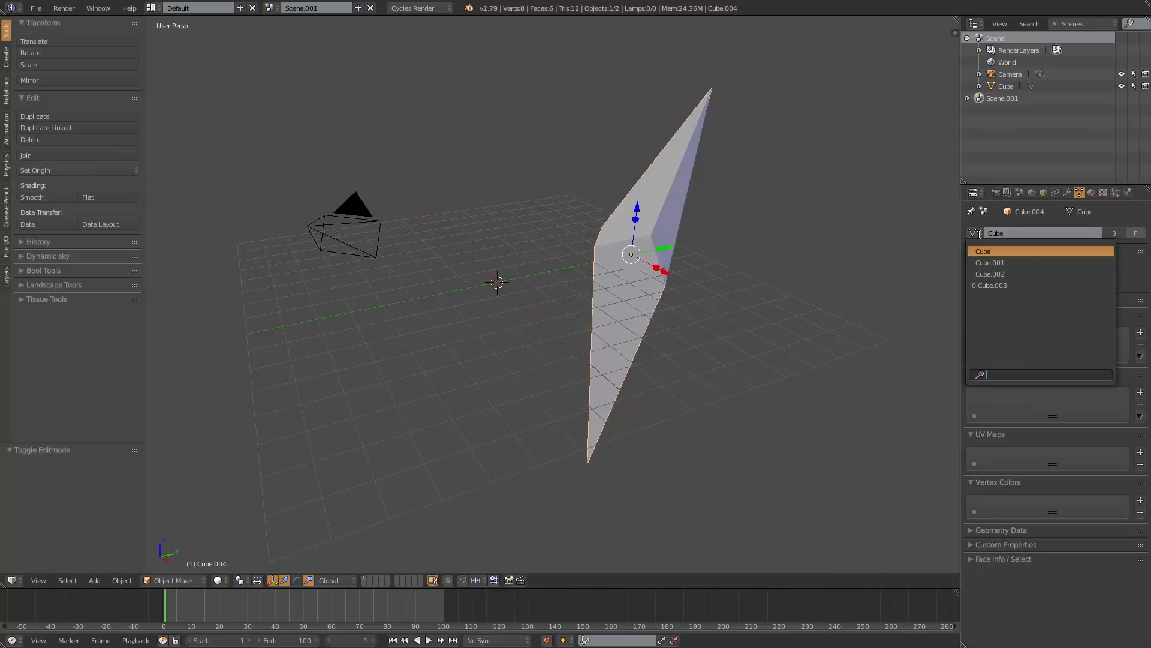
# Open the cube's material settings and show the list of available materials
pyautogui.click(1092, 192)
pyautogui.click(972, 271)
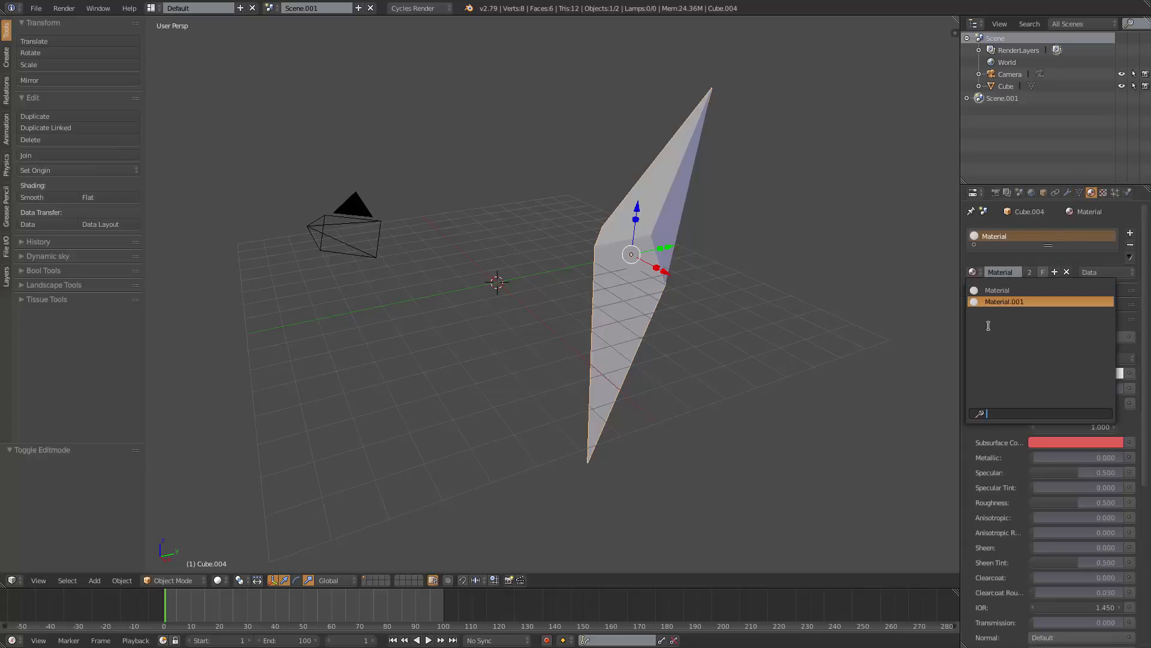